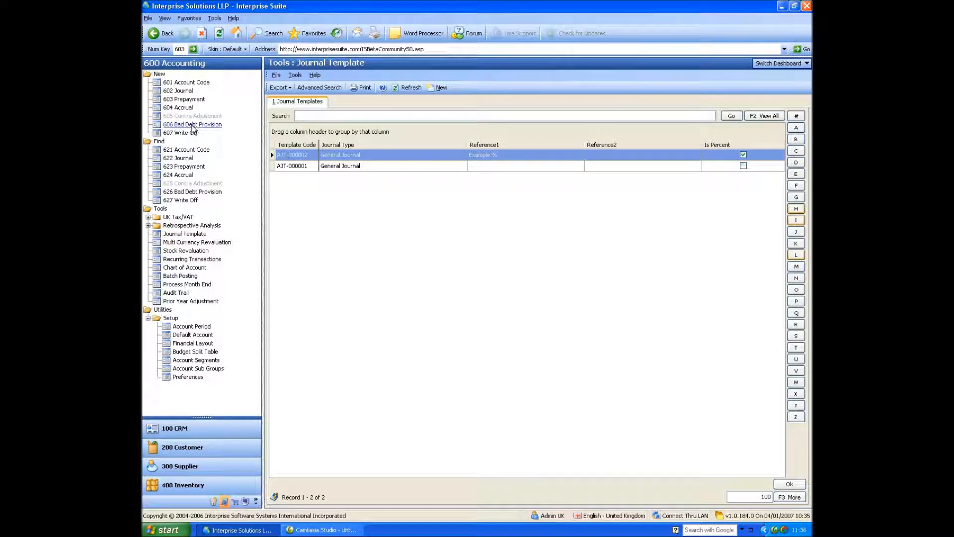
Start a new bad debt provision for all customers, keeping the default date, description and accounts.
click(192, 125)
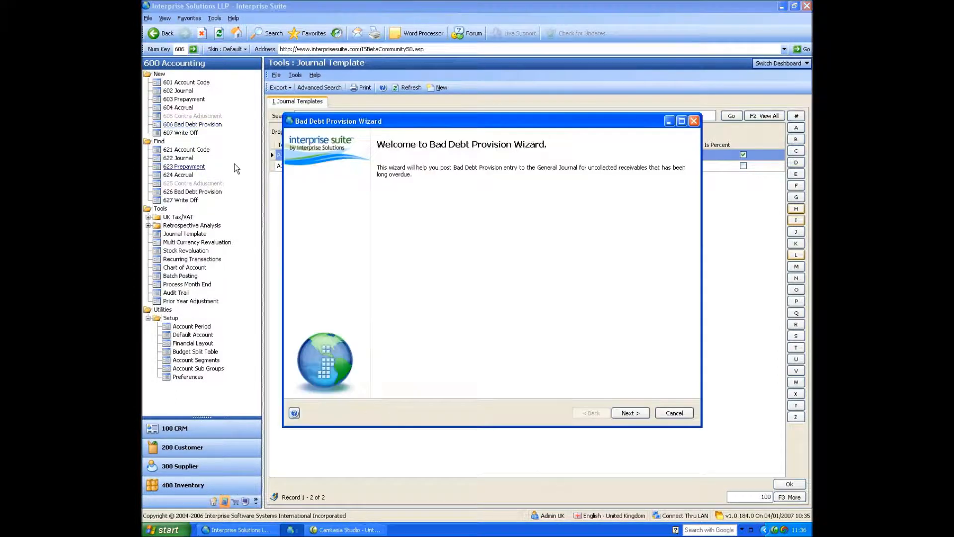
click(633, 414)
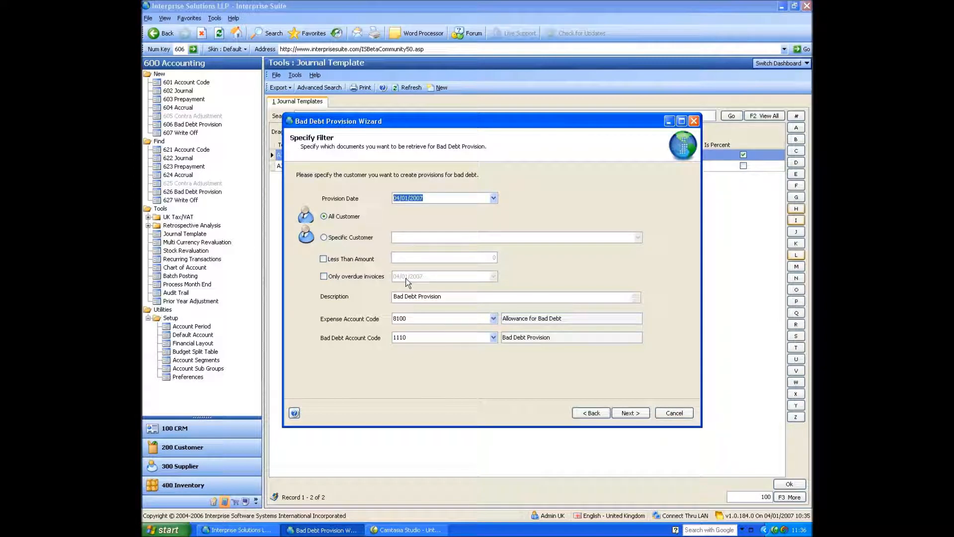
click(635, 414)
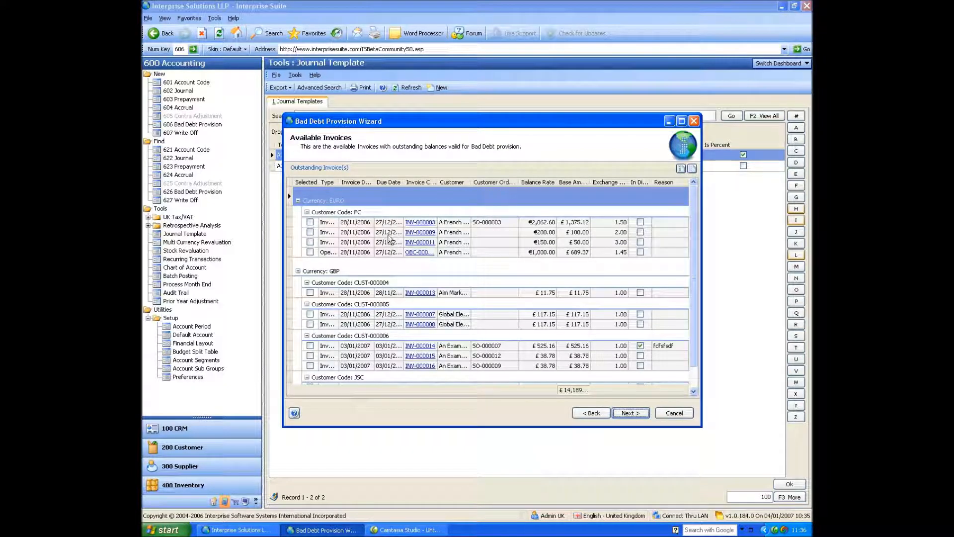
Select invoices INV-000003, INV-000009, INV-000013, INV-000008 and INV-000015 for the bad debt provision.
click(312, 222)
click(310, 222)
click(310, 232)
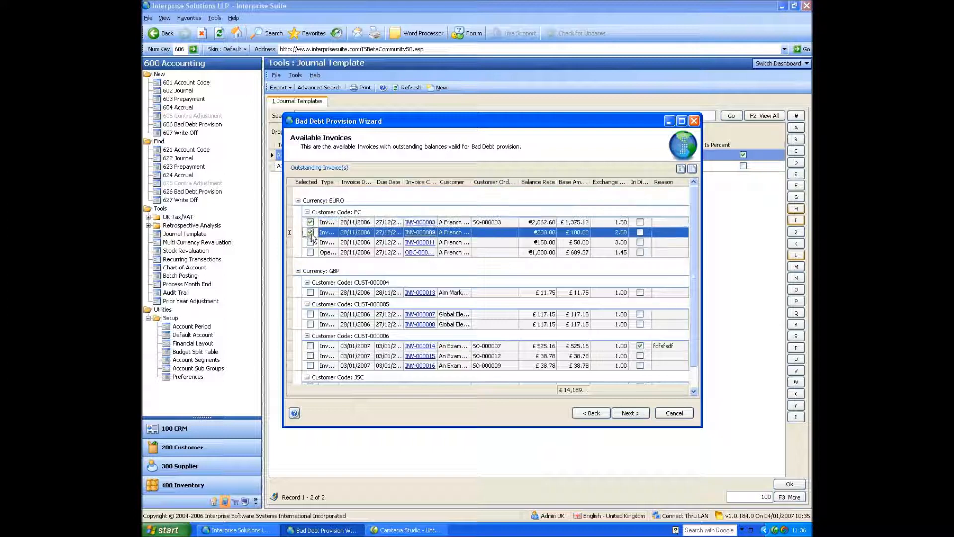
click(310, 292)
click(311, 324)
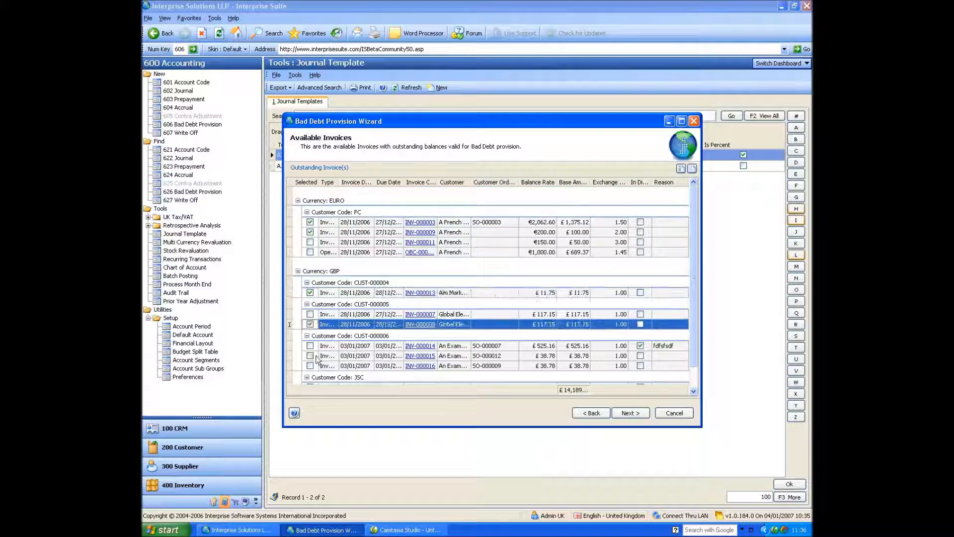
click(310, 356)
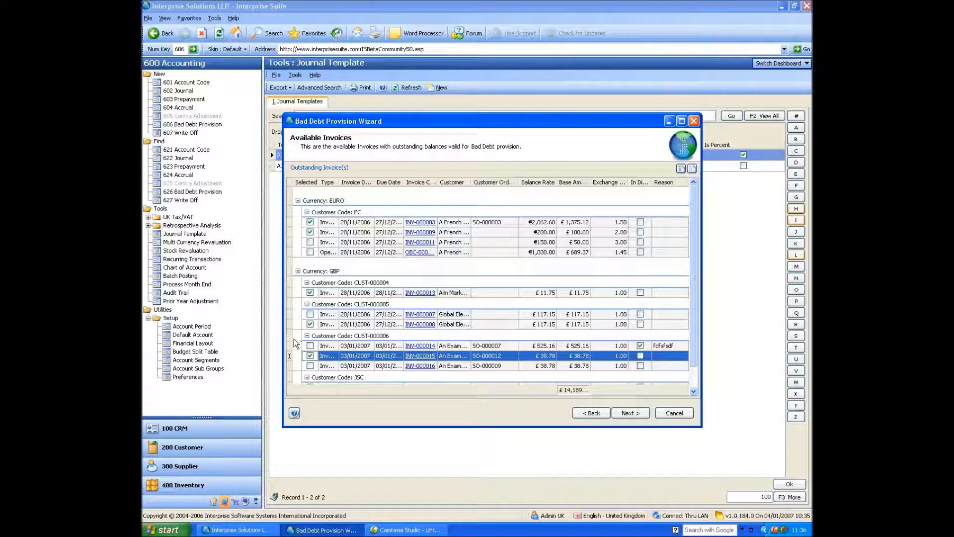
click(630, 413)
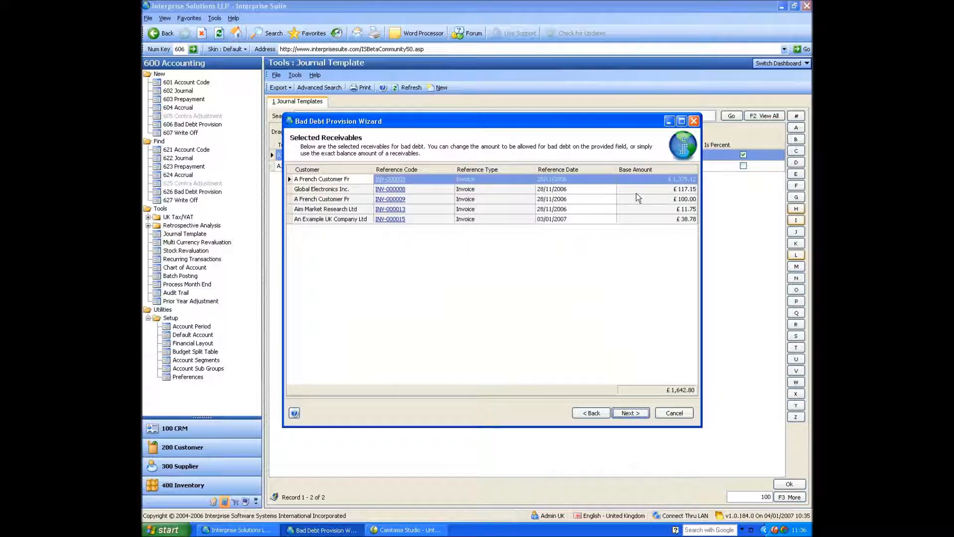
Accept the receivable amounts and journal entry, and complete the provision with the journal entry preview turned off.
click(628, 413)
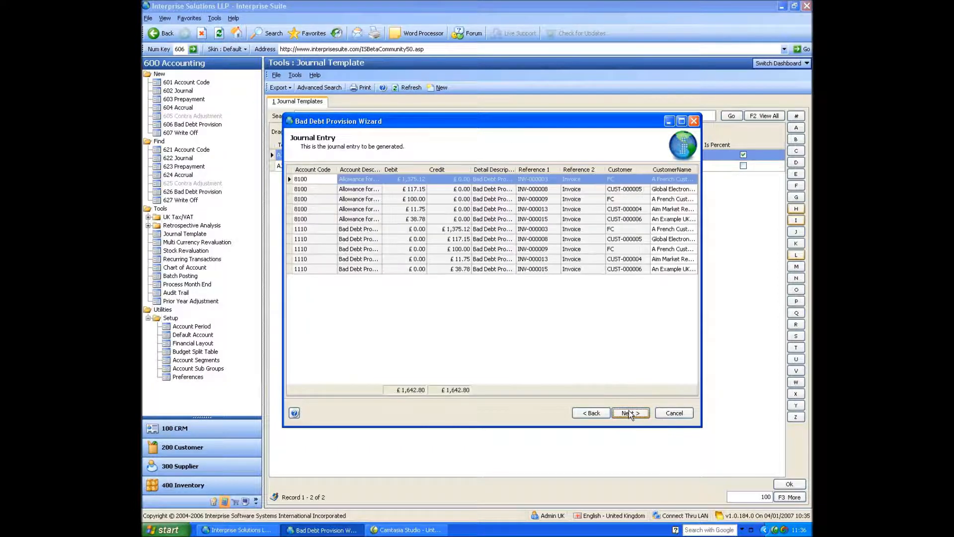
click(627, 412)
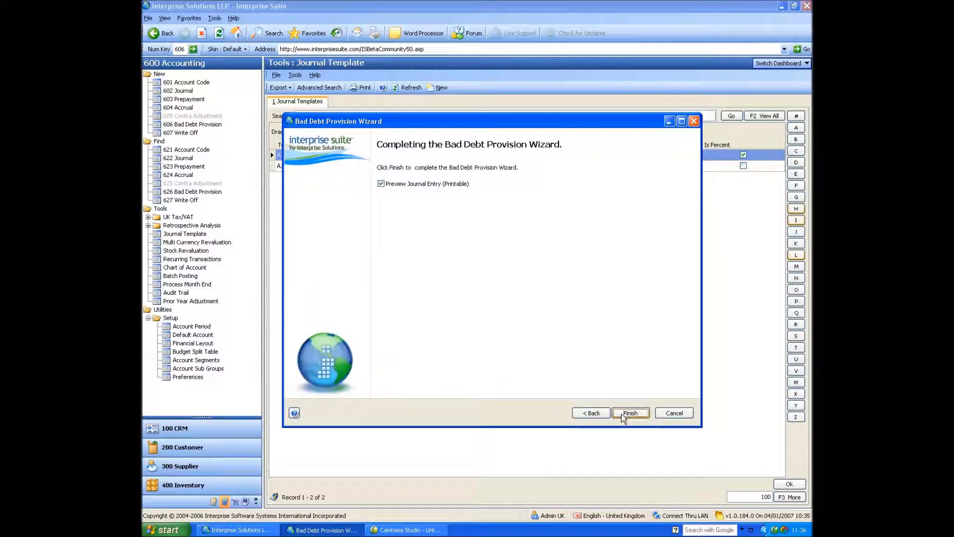
click(390, 184)
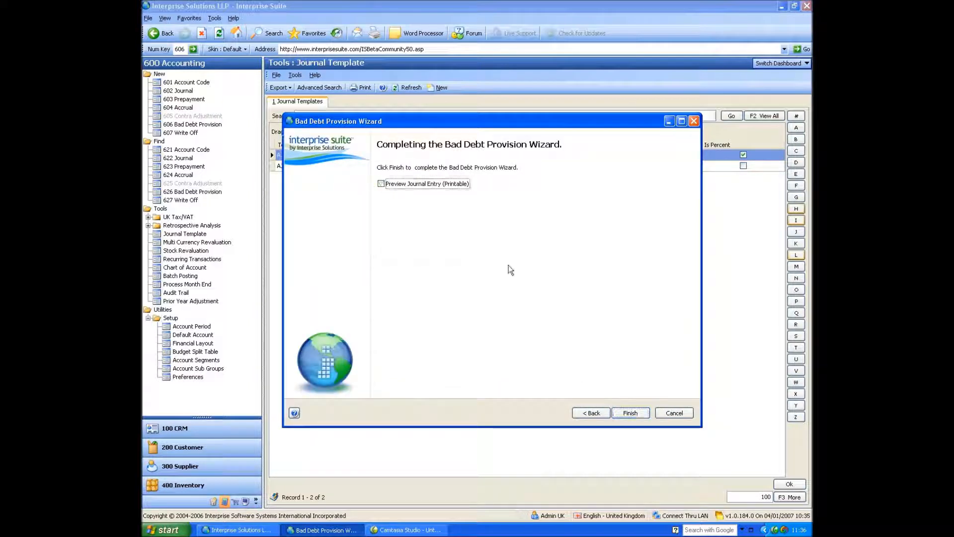
click(629, 413)
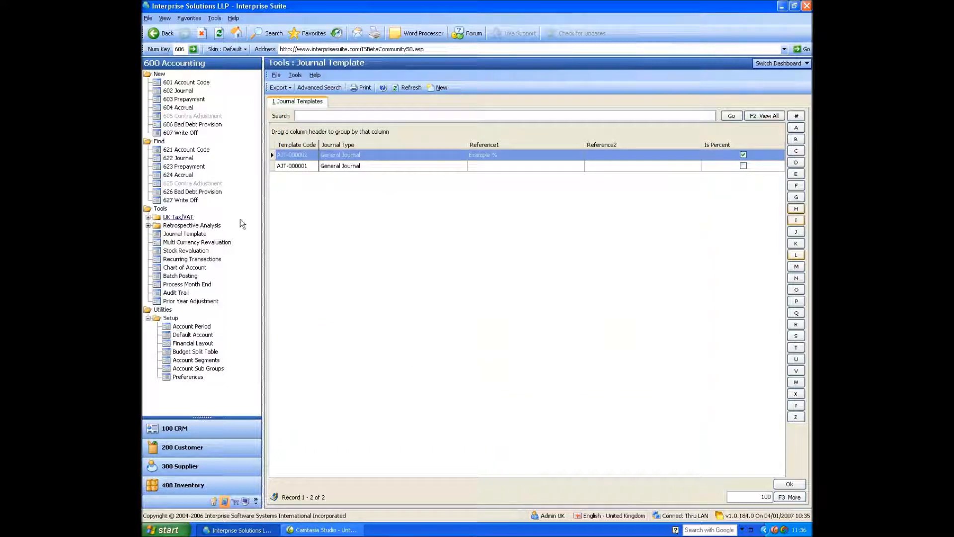
Find the open bad debt provision BPROV-000001, reverse it and close the record.
click(196, 193)
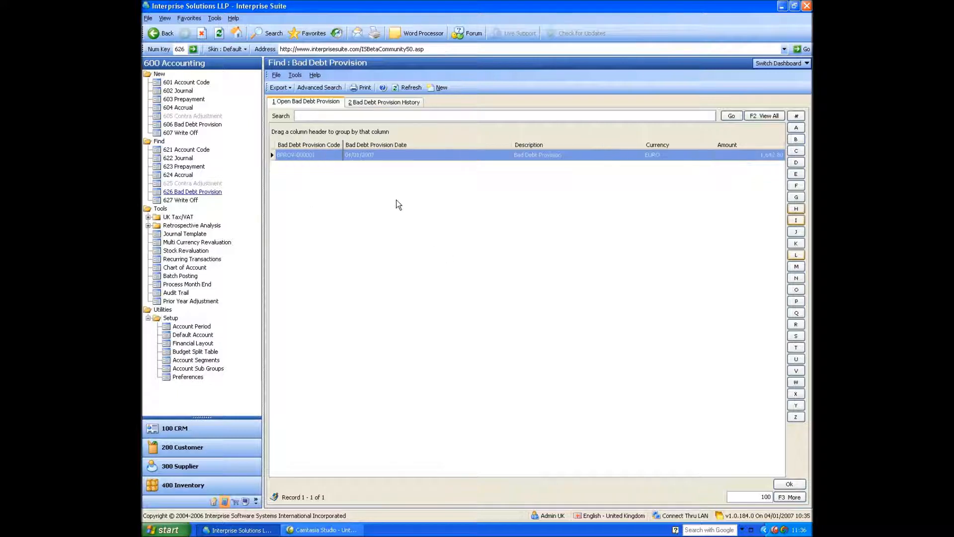
double_click(326, 157)
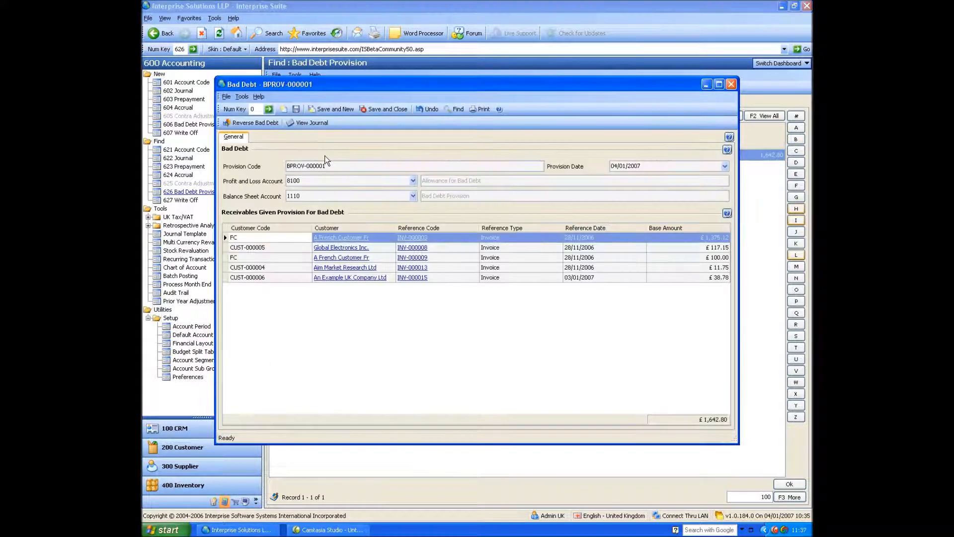
click(258, 126)
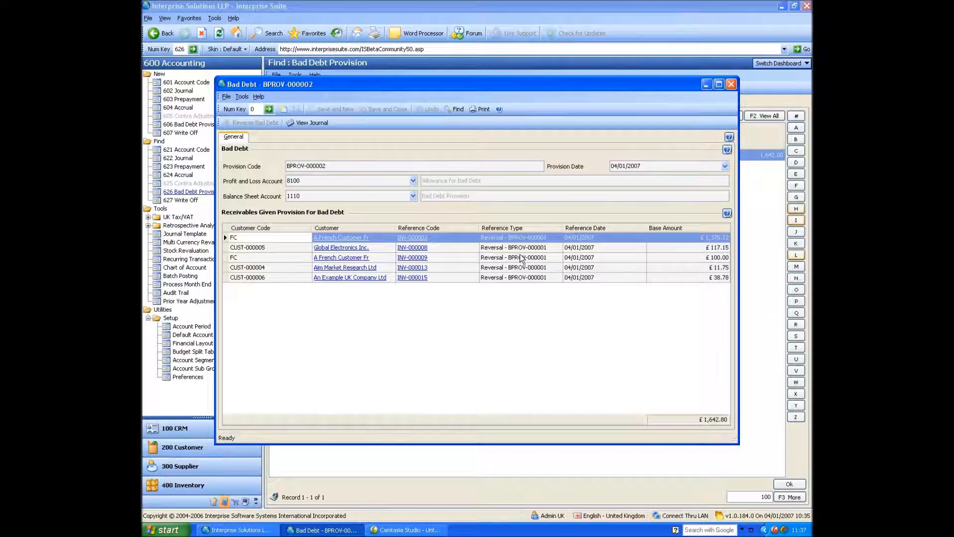
click(731, 84)
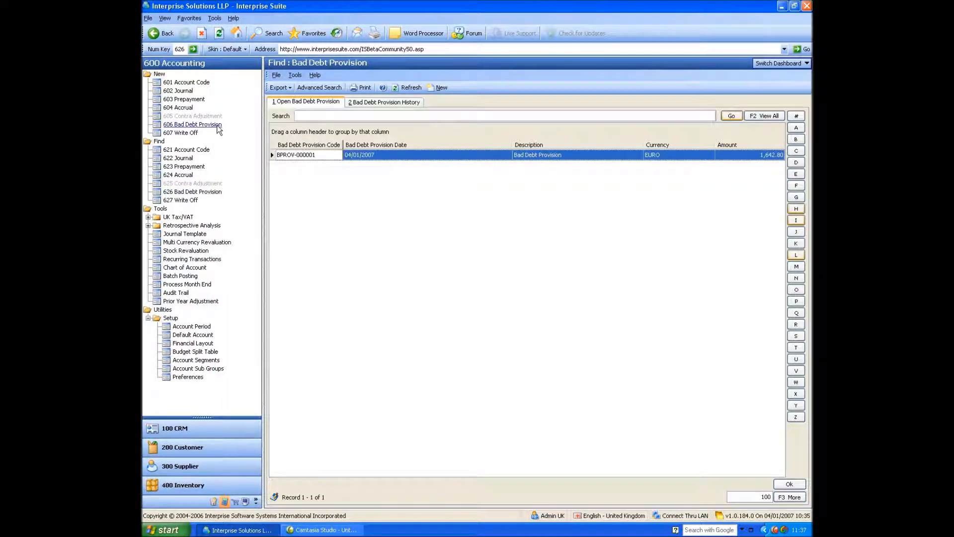
Start a new write-off for all customers, keeping the default date and expense account.
click(189, 134)
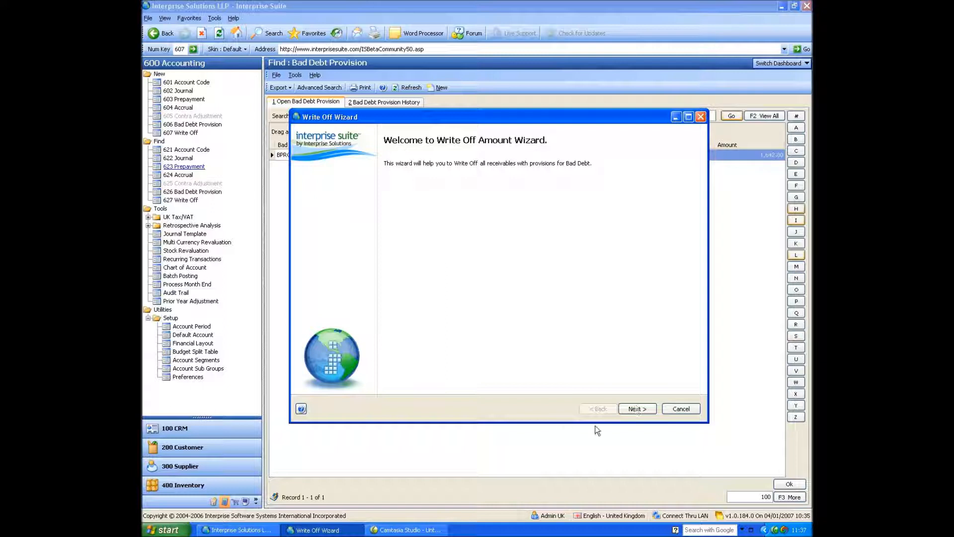
click(641, 409)
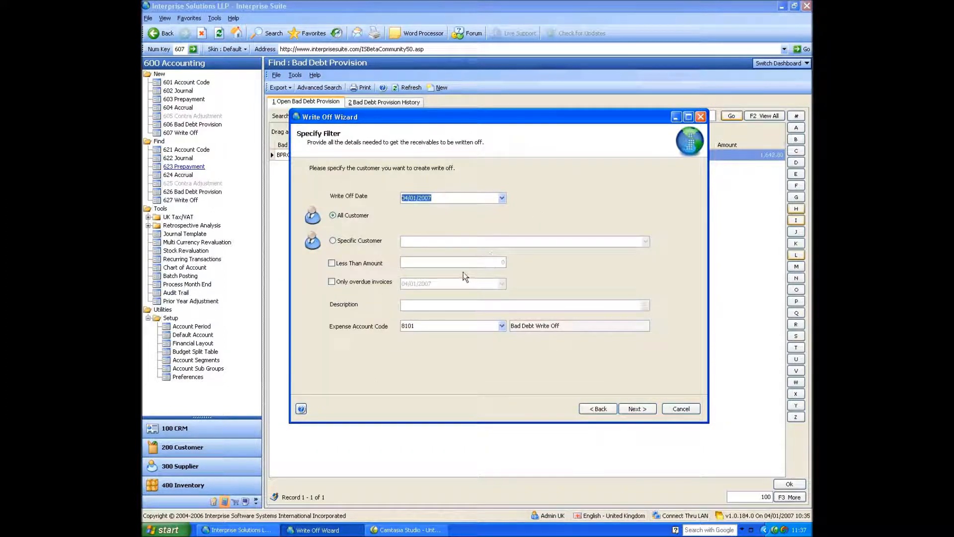
click(633, 408)
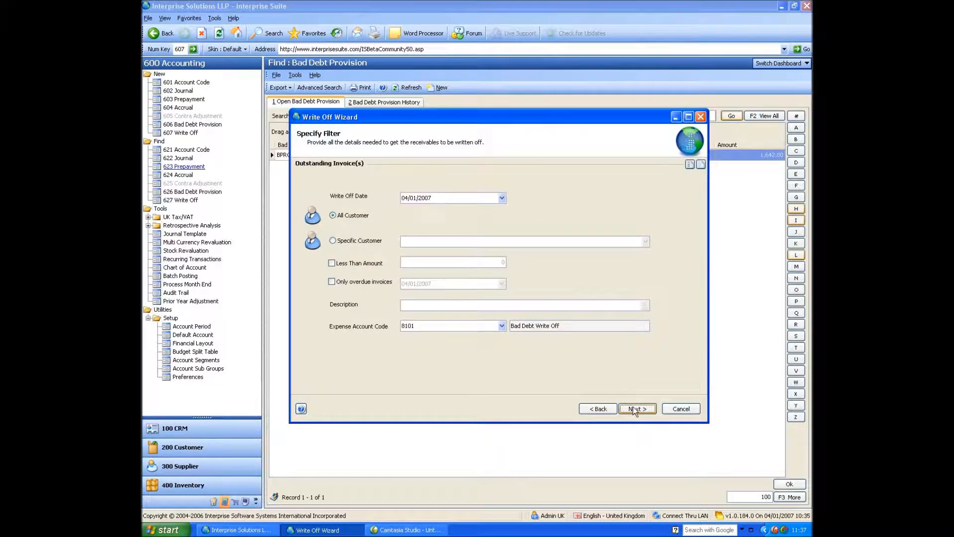
Select invoices INV-000003, INV-000013 and INV-000007 to write off.
click(316, 217)
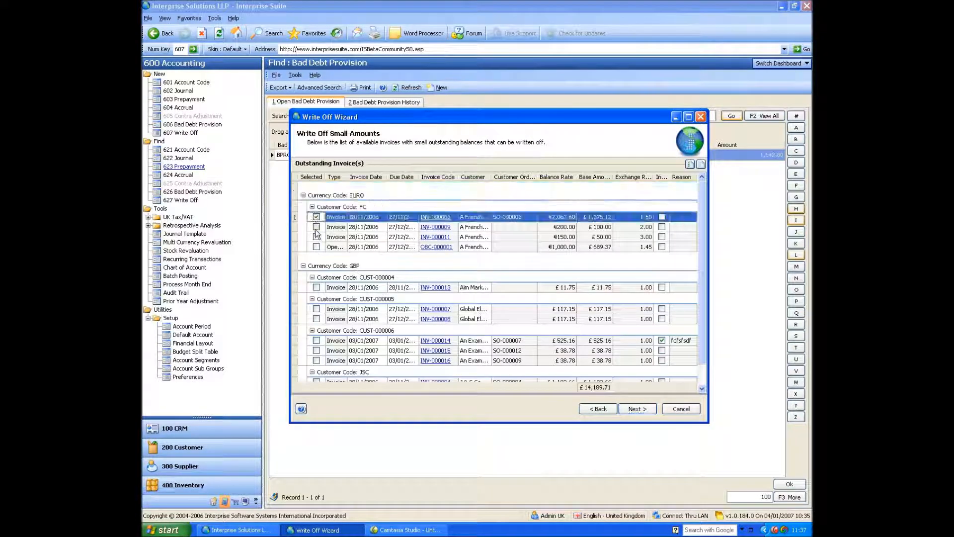
click(316, 287)
click(316, 308)
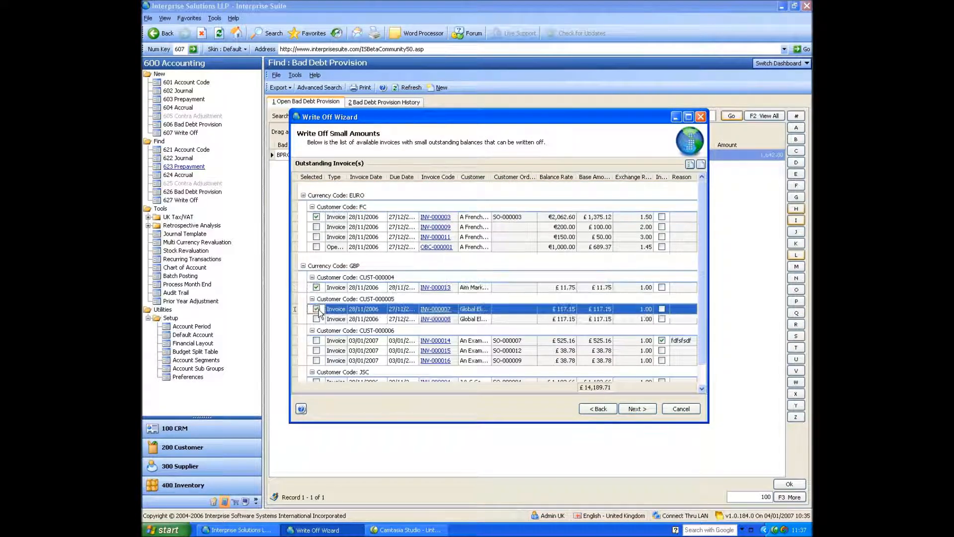
click(630, 410)
Accept the invoice write-offs to generate and complete the Write Off Wizard.
click(634, 410)
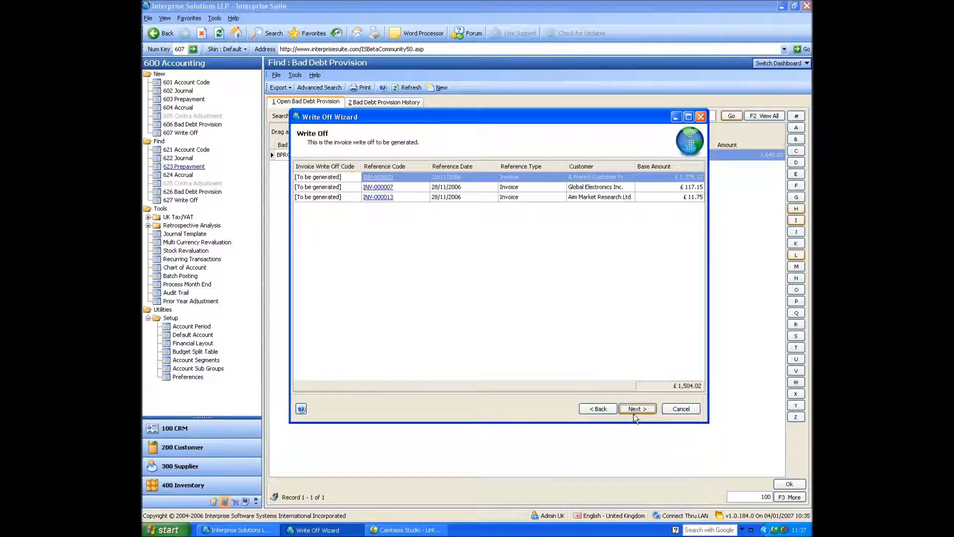
click(635, 411)
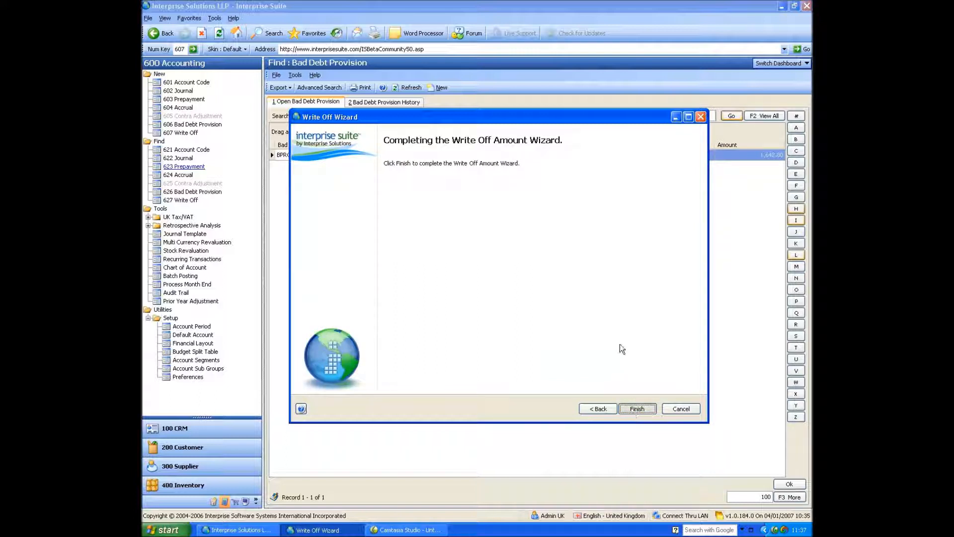
key(Return)
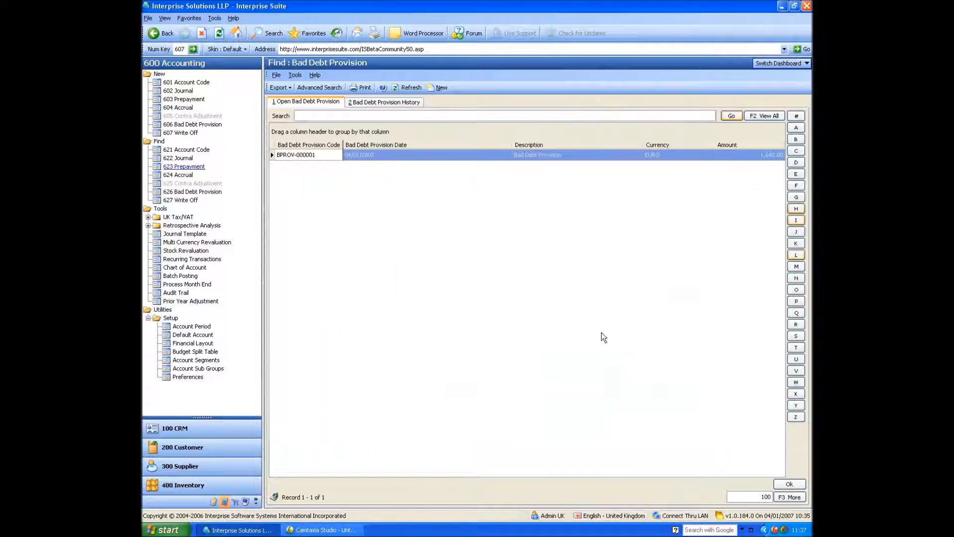
Open write-off WOFF-000001 and view the transaction ledger of its customer Global Electronics Inc.
click(187, 199)
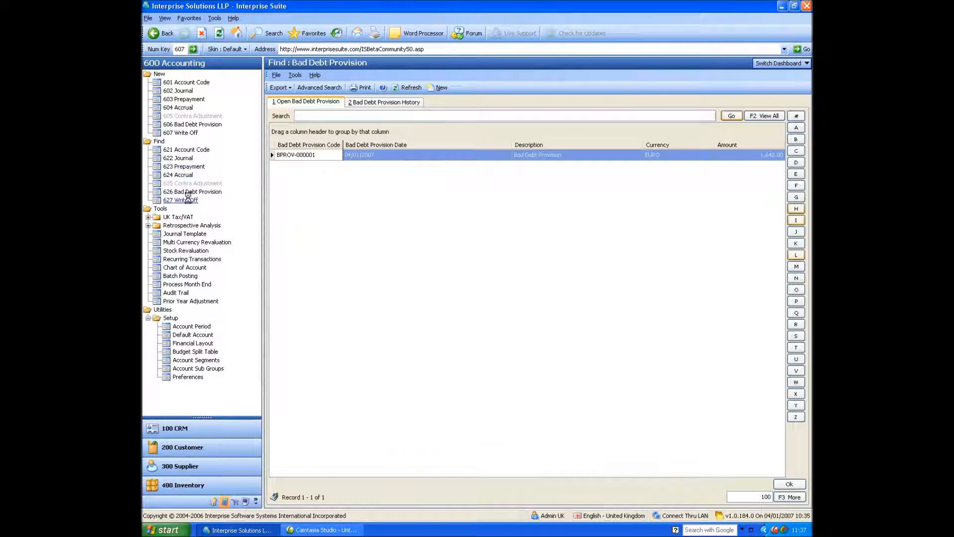
double_click(290, 156)
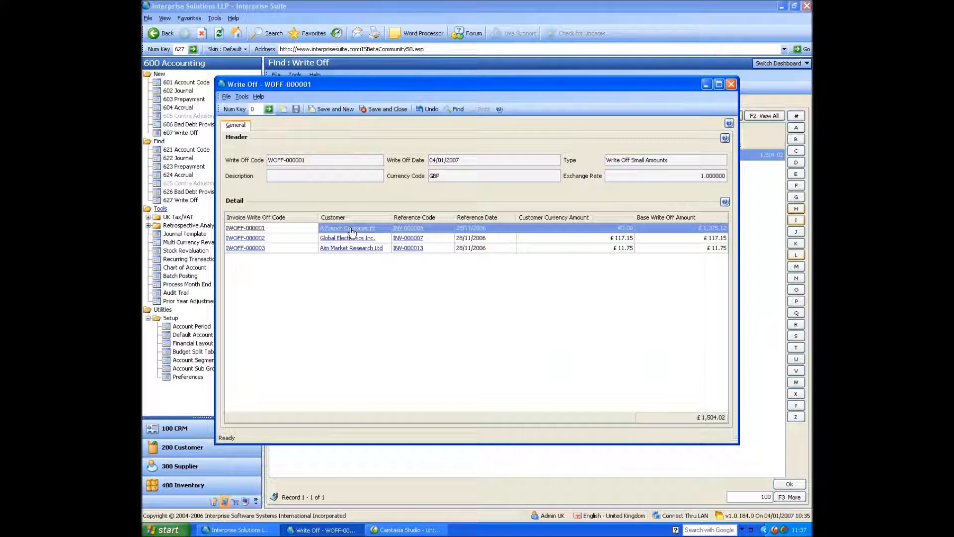
click(370, 240)
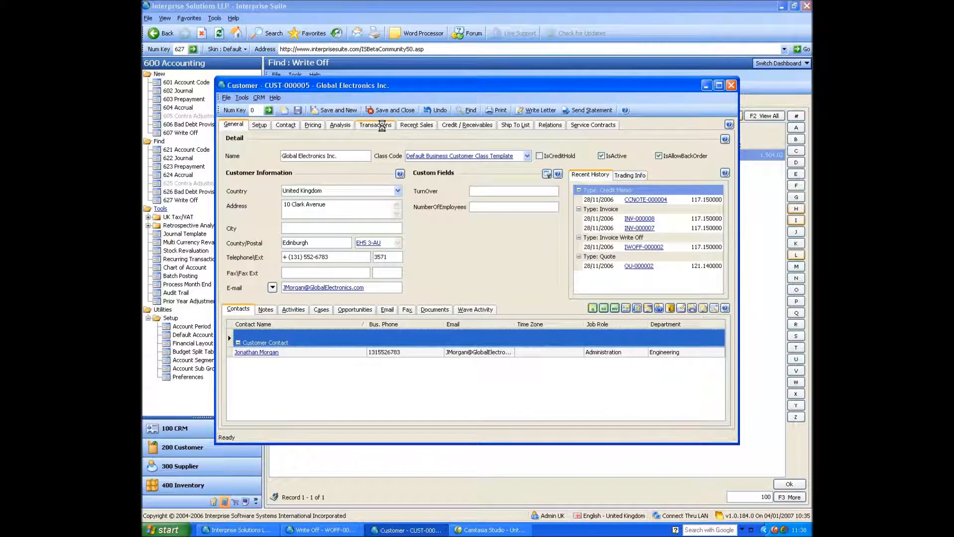
click(376, 125)
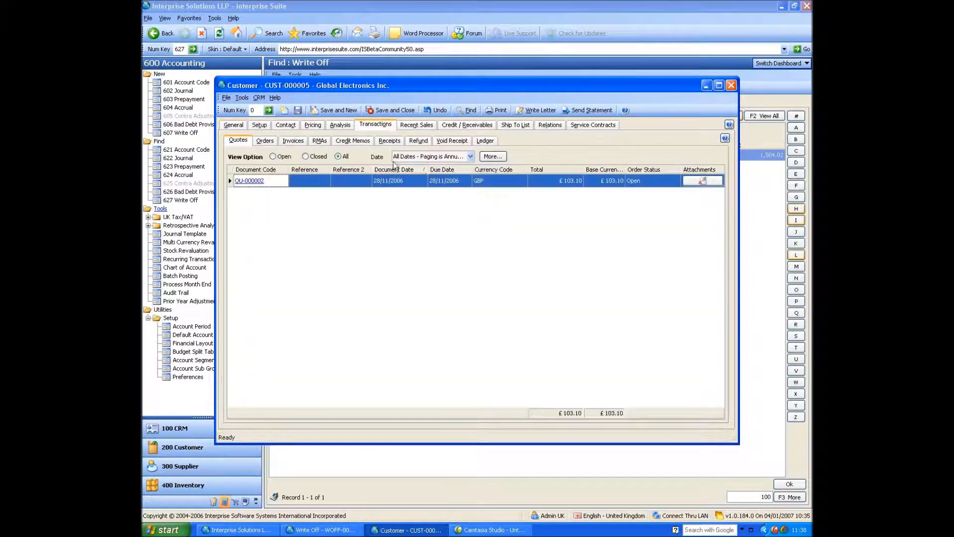
click(481, 142)
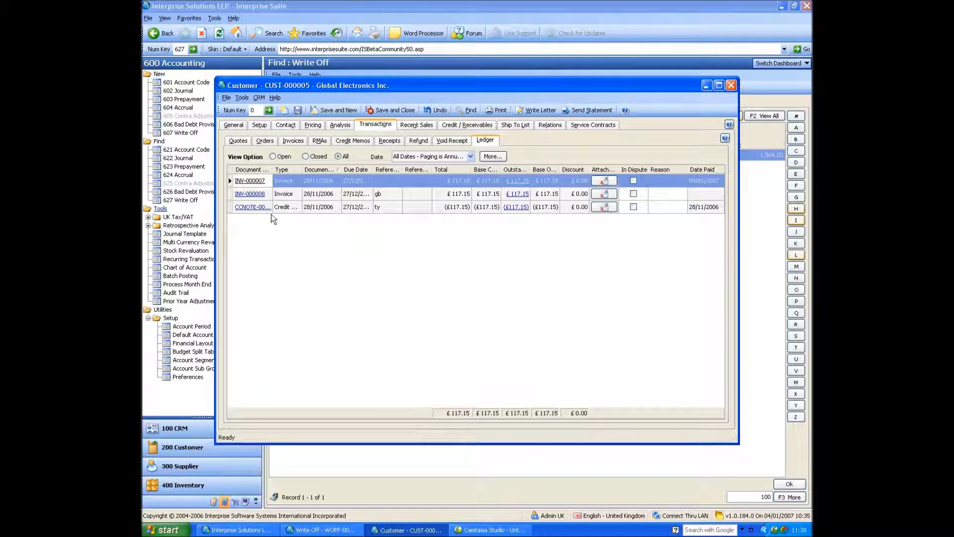
Filter the customer's ledger to this month's transactions.
click(470, 156)
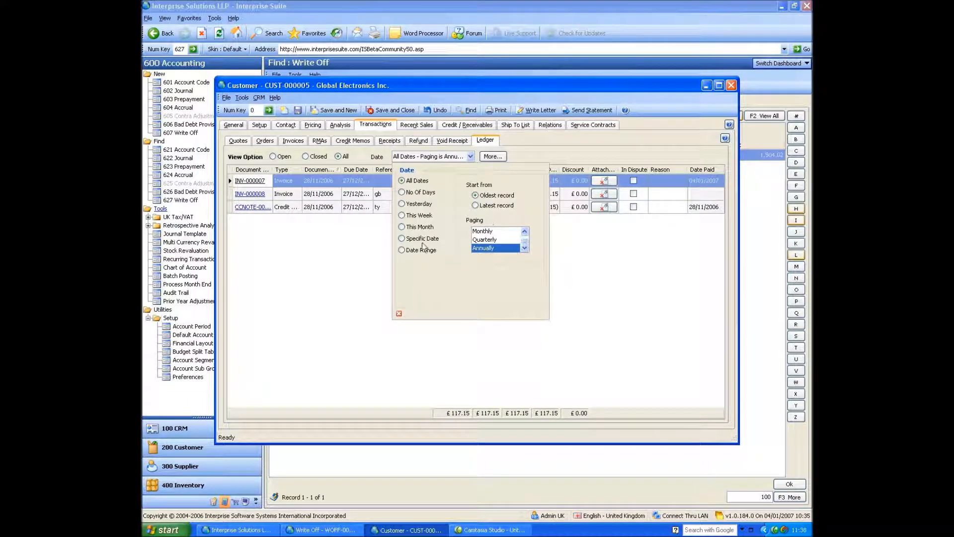
click(403, 226)
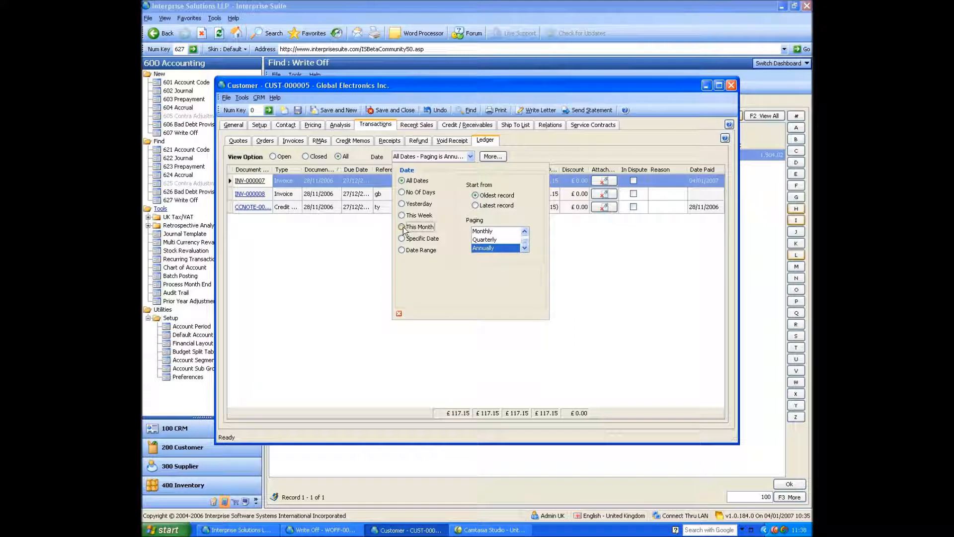
click(398, 312)
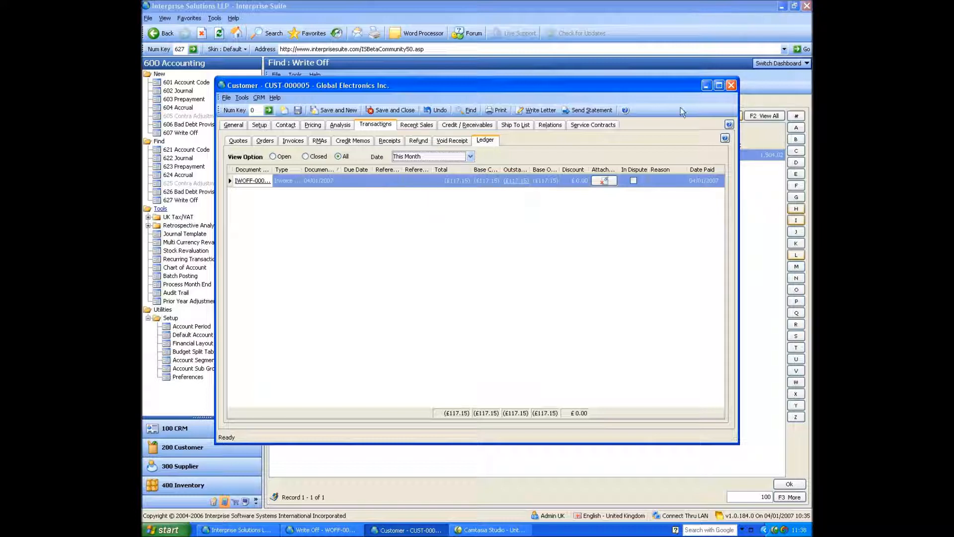
Close the customer and write-off records without saving changes.
click(730, 85)
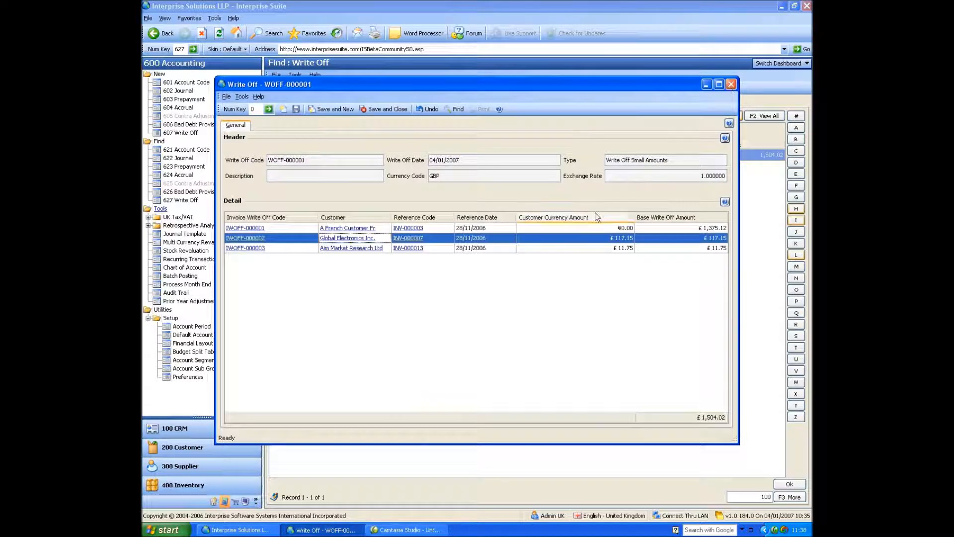
click(730, 85)
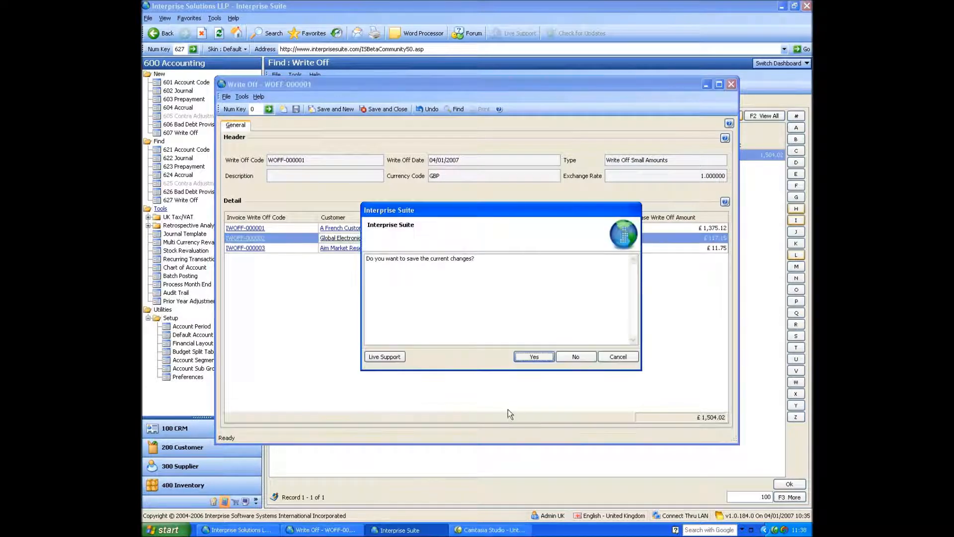
click(573, 357)
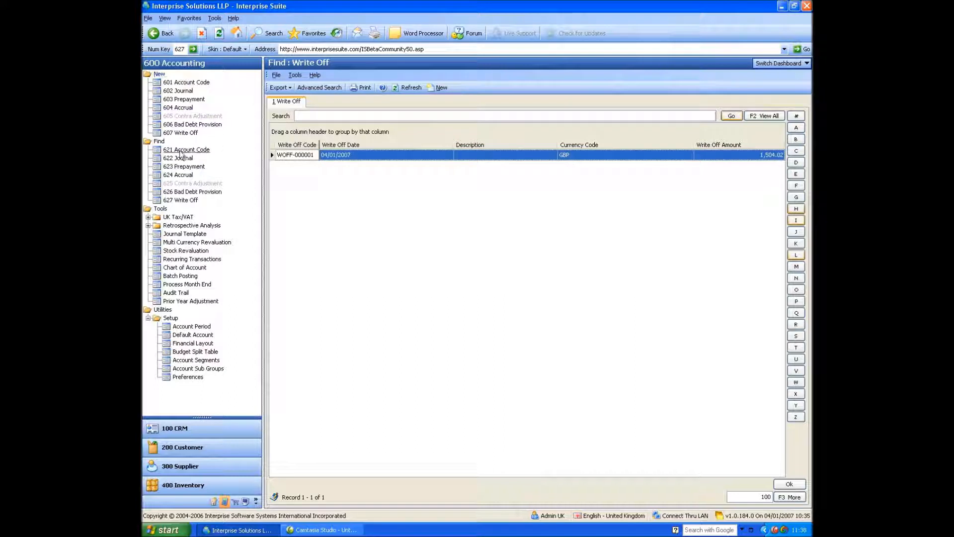
View the existing prepayment records and the open bad debt provisions.
click(181, 166)
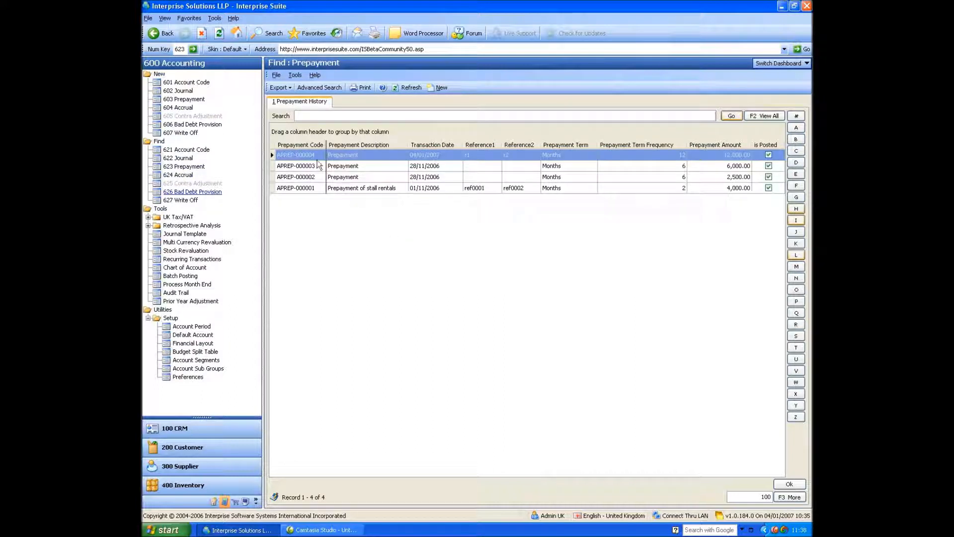
click(187, 200)
click(185, 192)
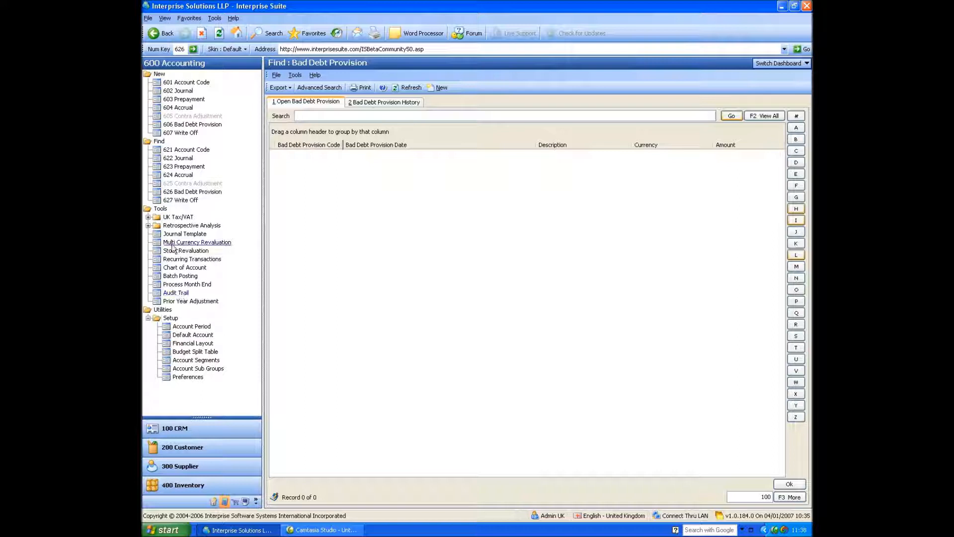
Start a new EC Sales List from the UK Tax/VAT tools.
click(148, 218)
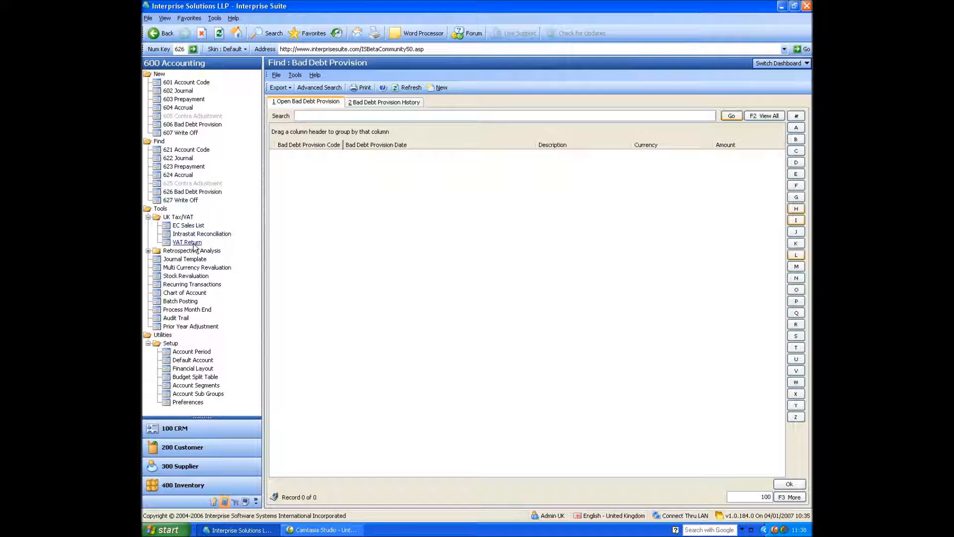
click(182, 227)
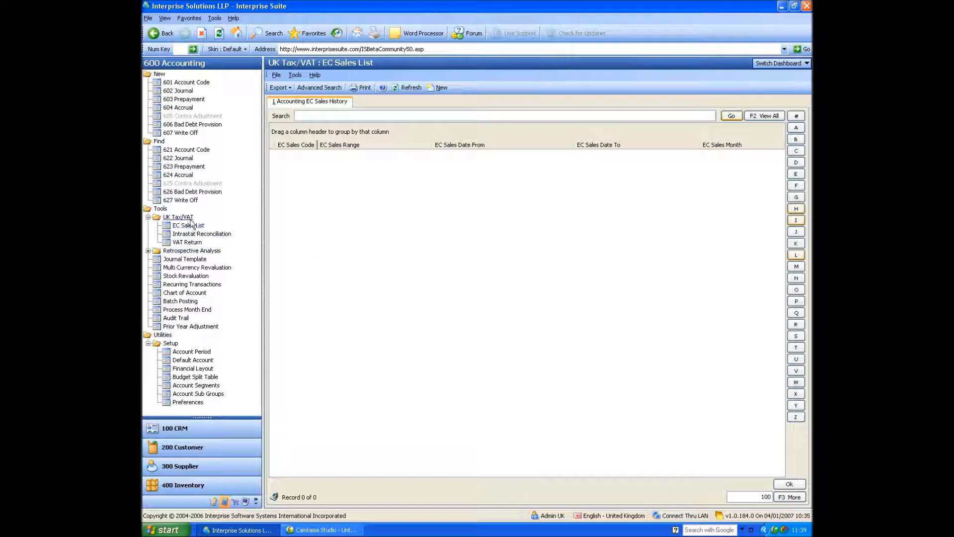
click(440, 87)
drag(462, 129, 508, 165)
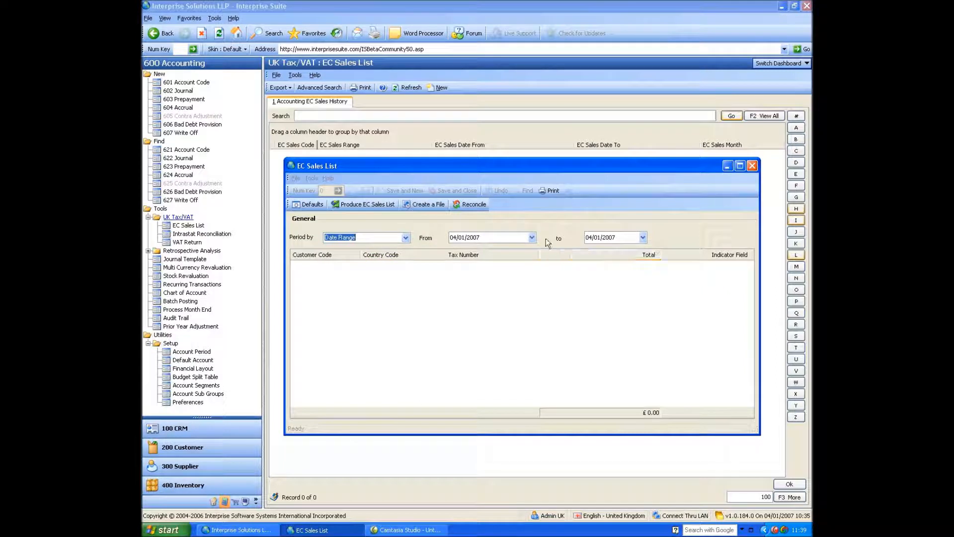
Set the EC Sales List start date to 01/11/2006 and produce the list.
click(532, 237)
click(455, 249)
click(454, 249)
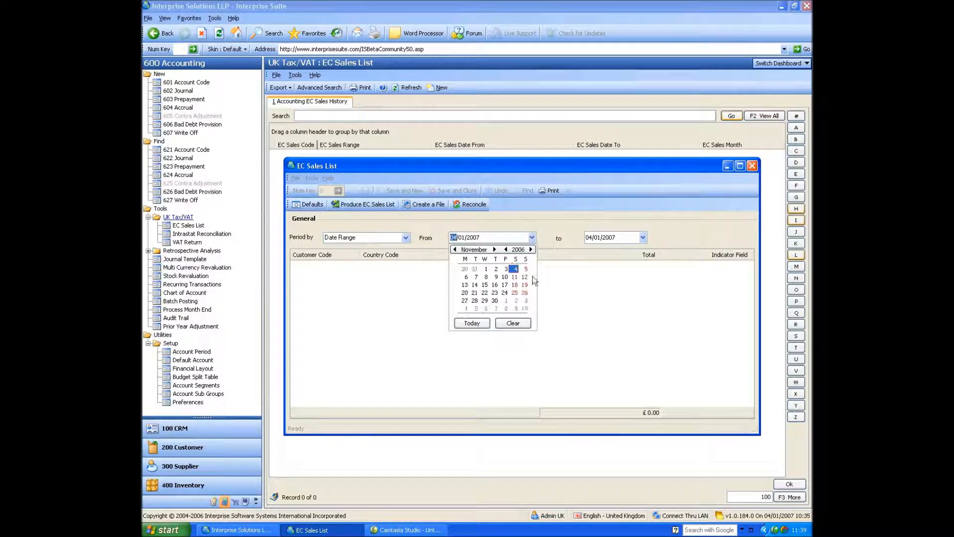
click(486, 269)
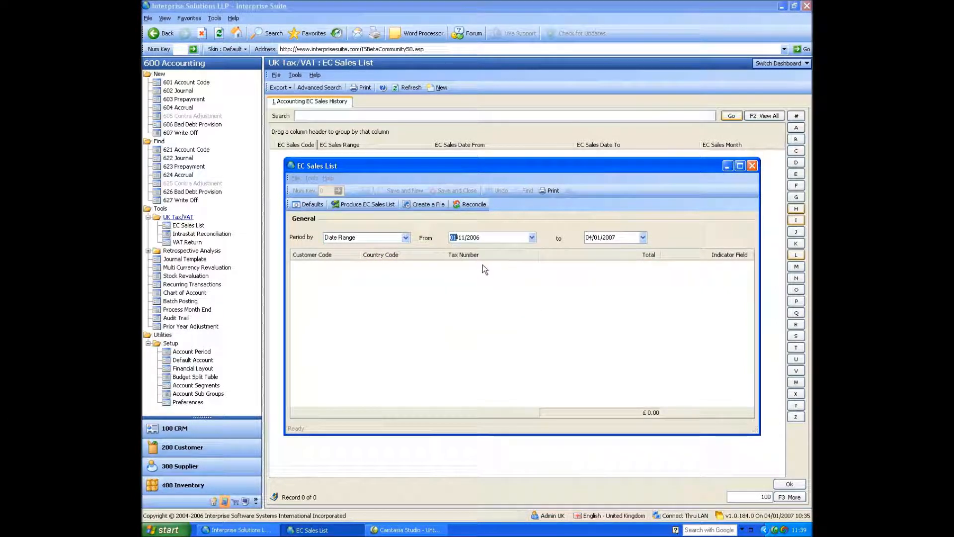
click(367, 205)
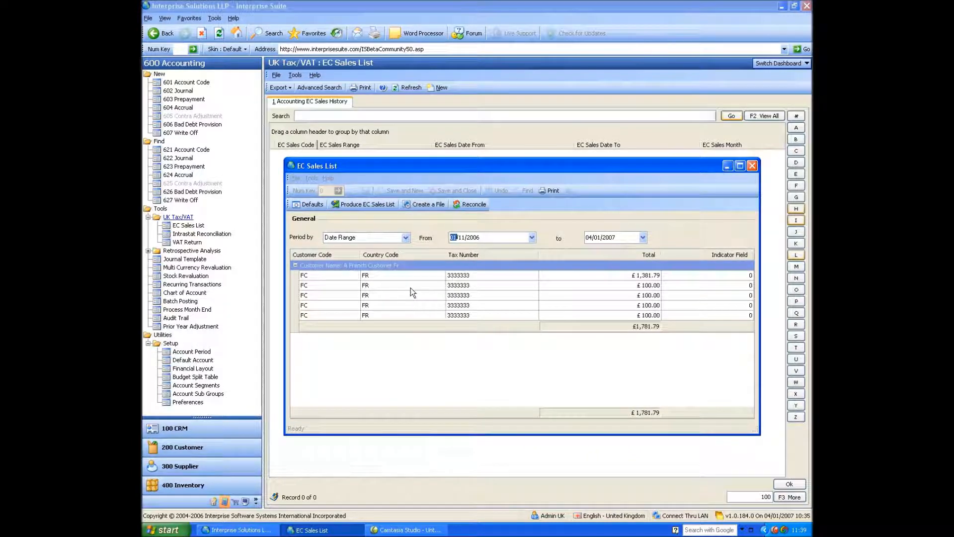
Create the EC sales submission file, examine its rows in Excel, and close the workbook without saving.
click(381, 276)
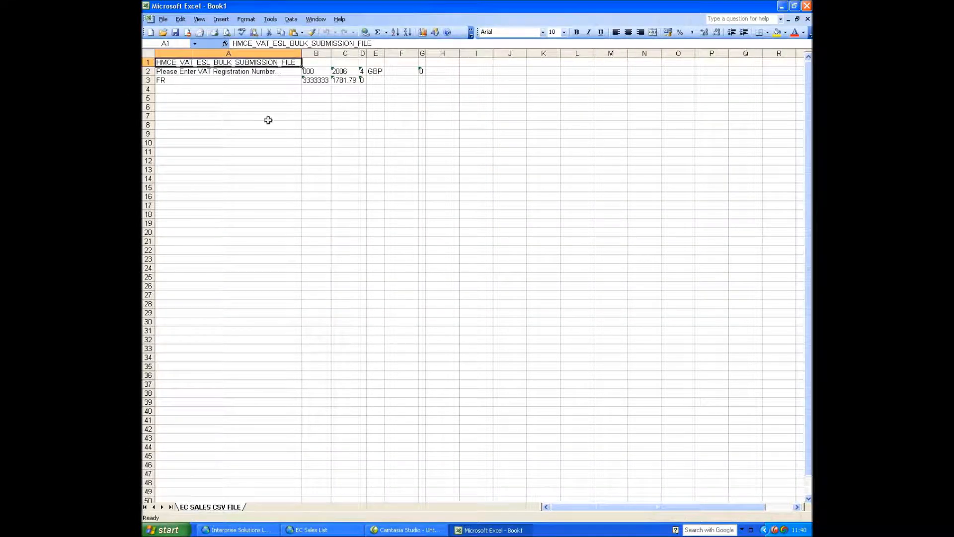
click(244, 79)
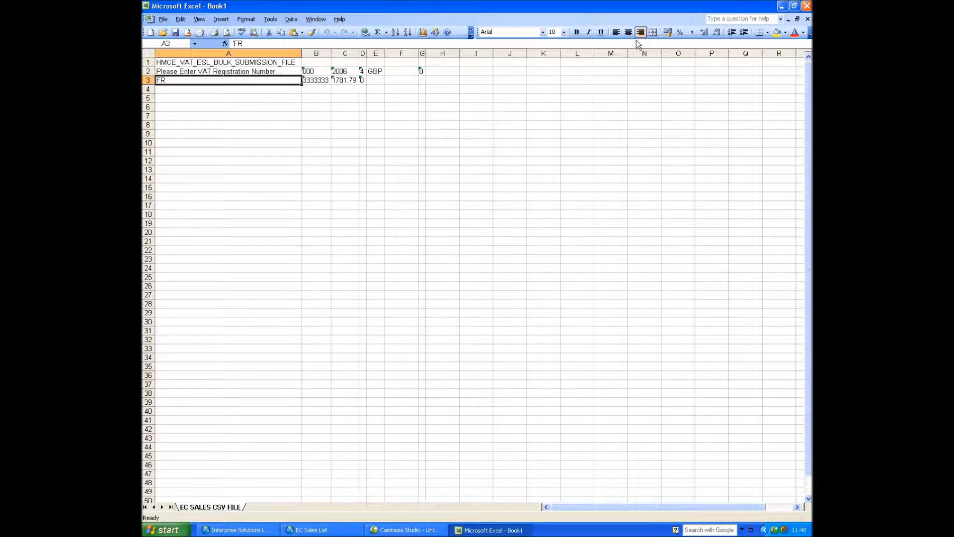
click(807, 6)
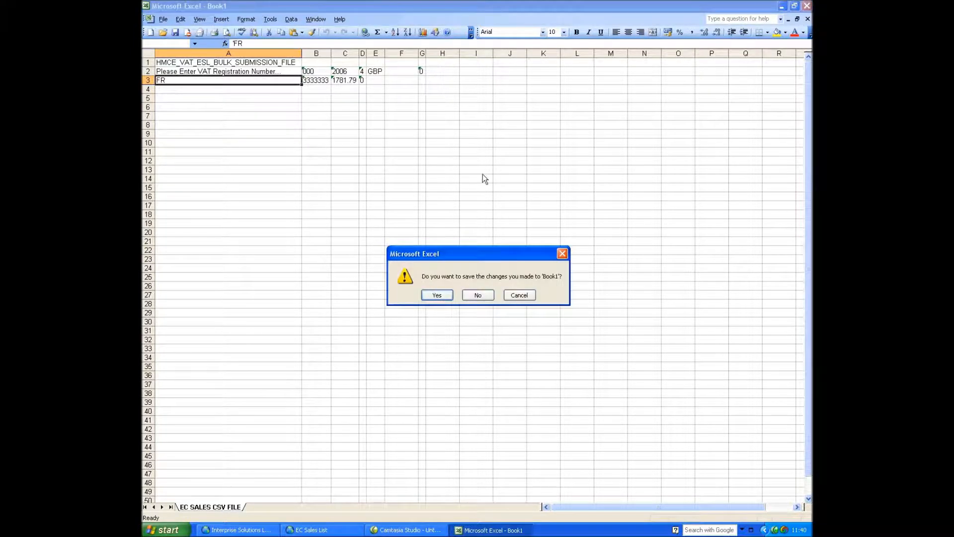
click(470, 297)
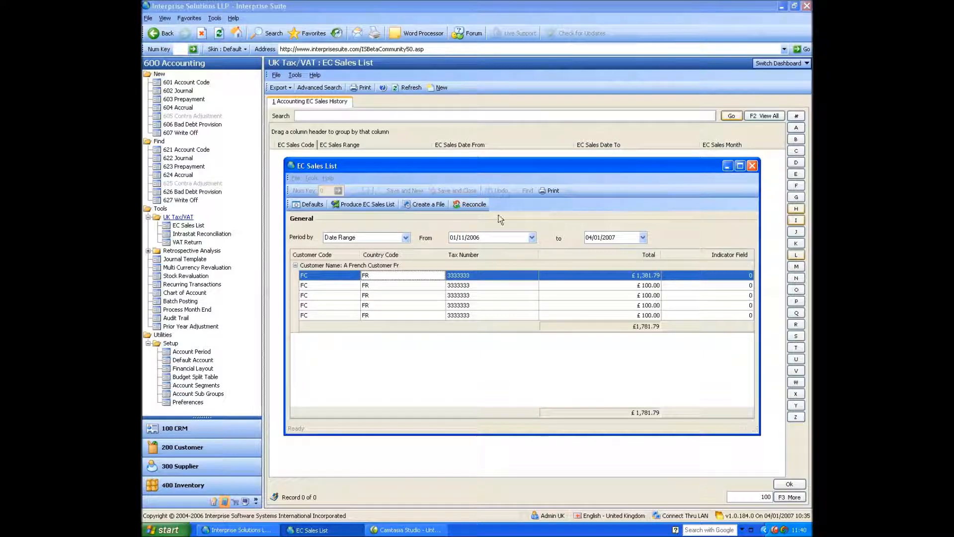
Preview the printed EEC Sales List at 70% zoom, then close the preview and the EC Sales List form.
click(547, 192)
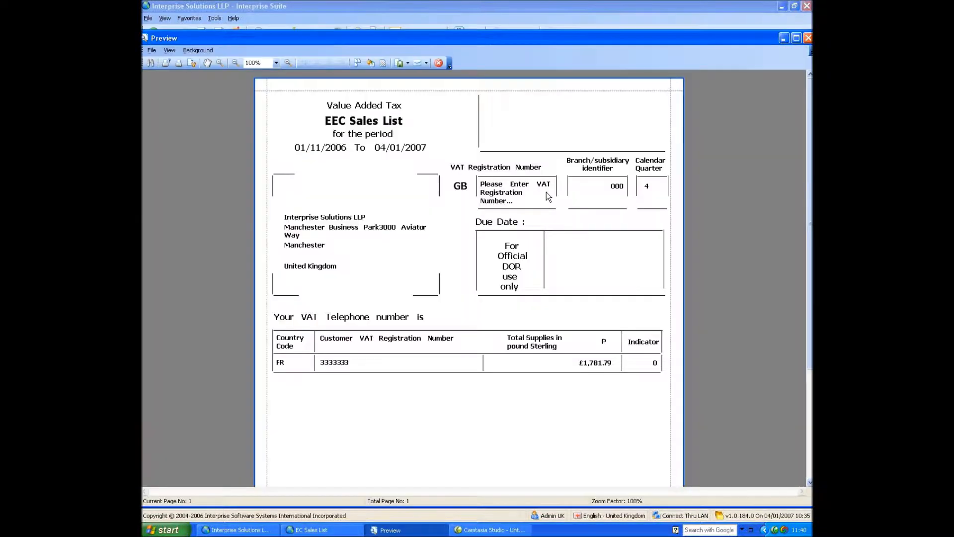
click(235, 63)
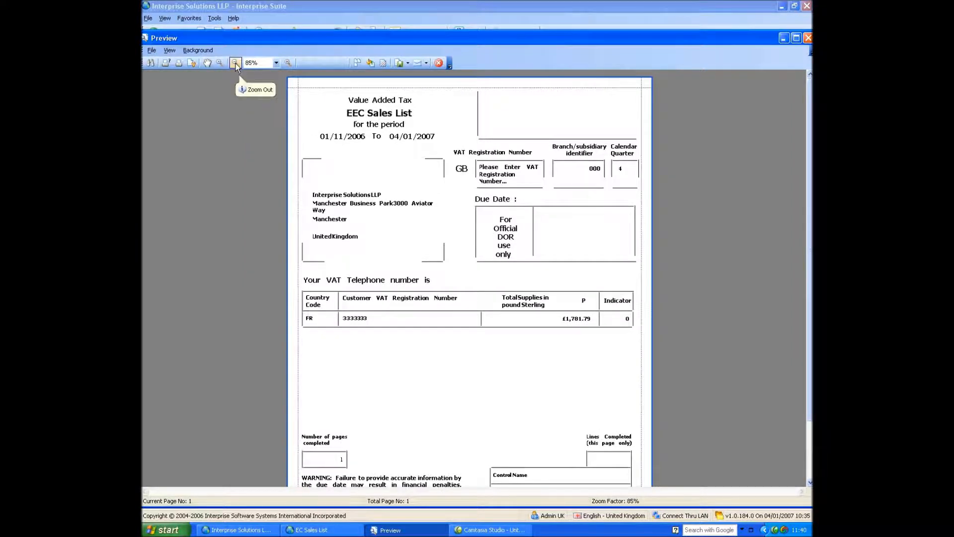
click(236, 63)
click(236, 63)
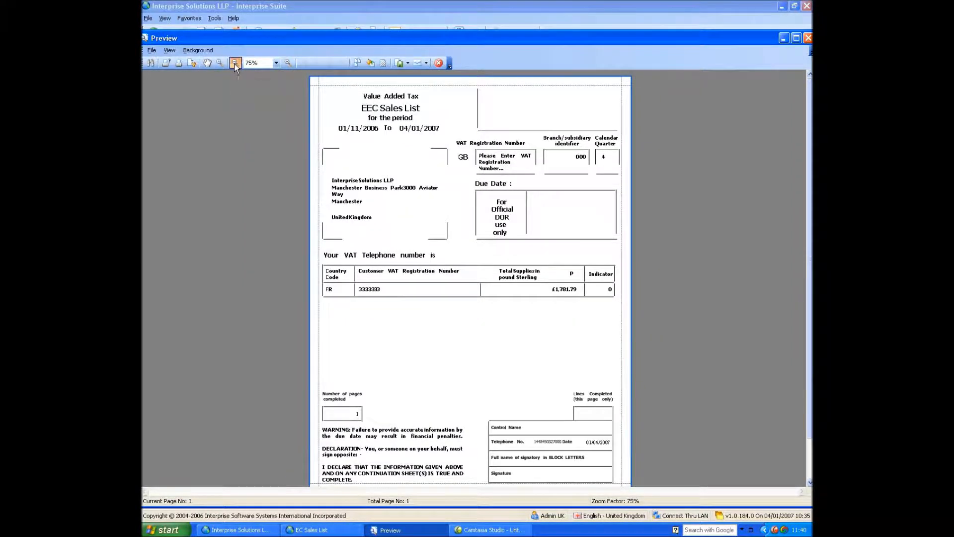
click(235, 64)
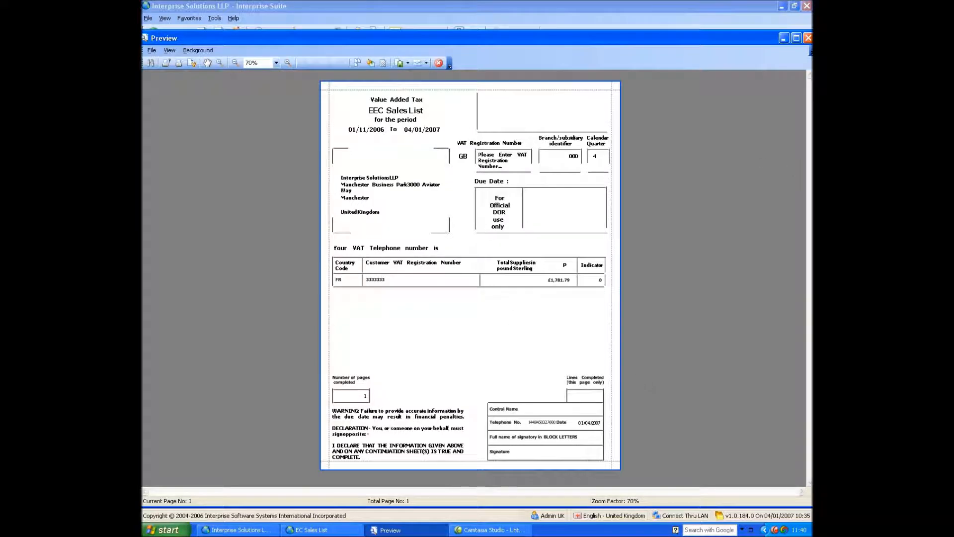
click(808, 39)
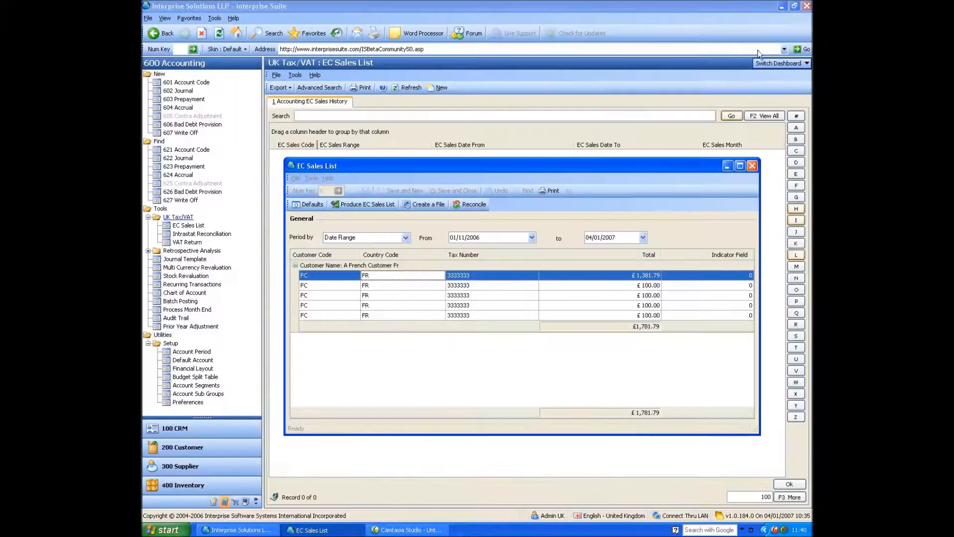
click(753, 166)
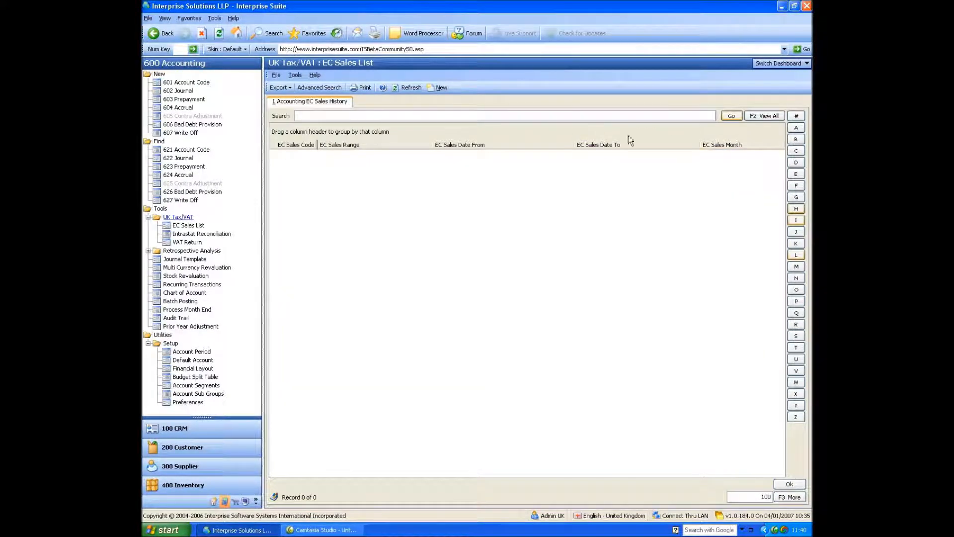
Start a new Intrastat analysis from the Intrastat Reconciliation records.
click(201, 234)
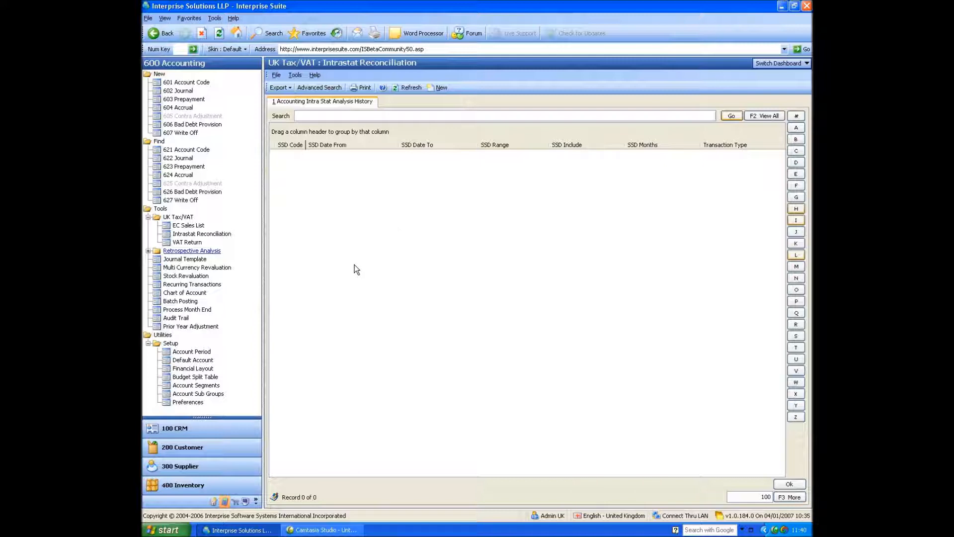
click(439, 87)
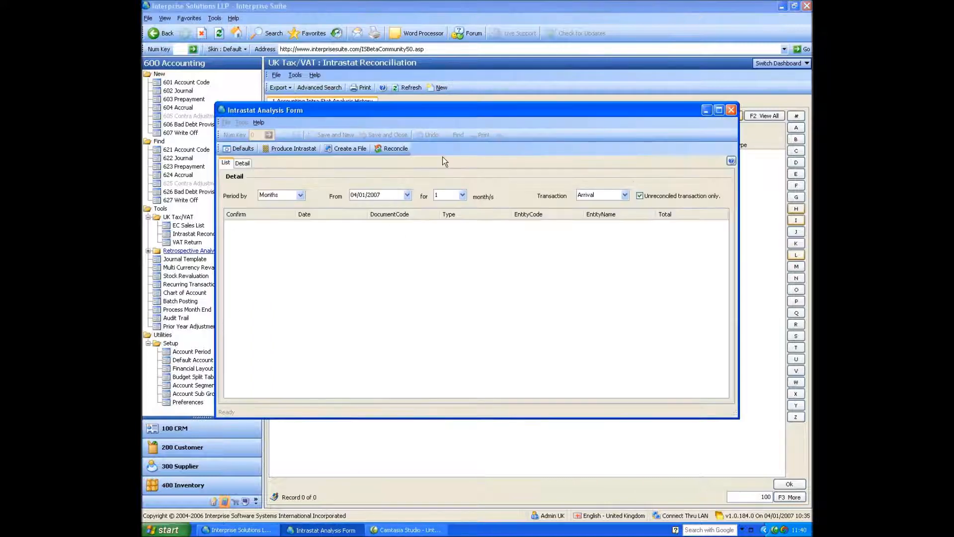
drag(468, 110, 526, 128)
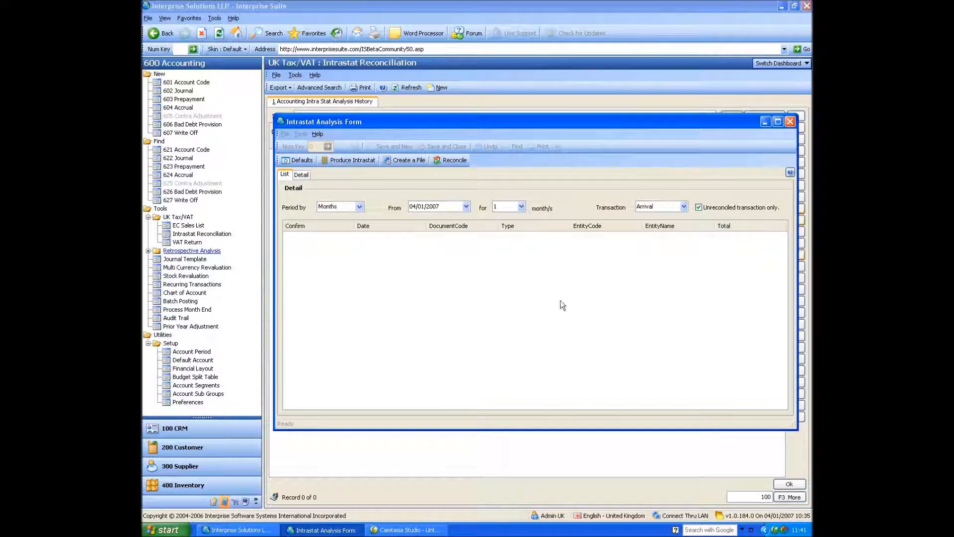
Set the Intrastat period to Date Range starting 01/12/2006 and produce the Intrastat for arrivals.
click(359, 207)
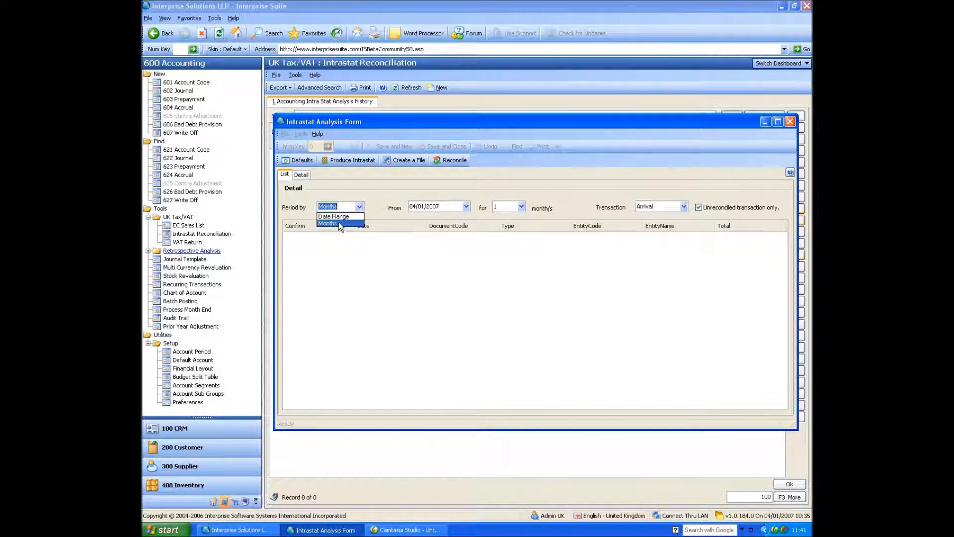
click(337, 216)
click(466, 206)
click(414, 218)
click(464, 237)
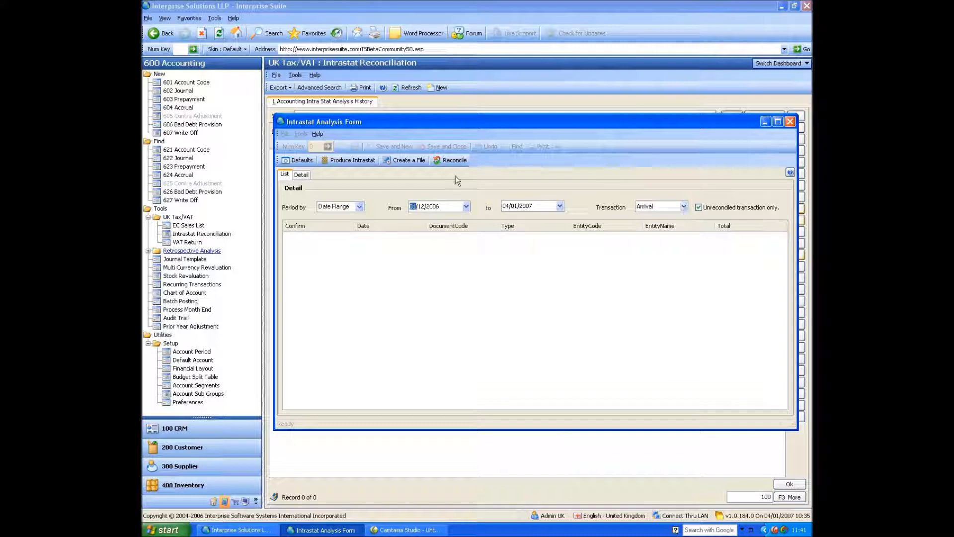
click(353, 160)
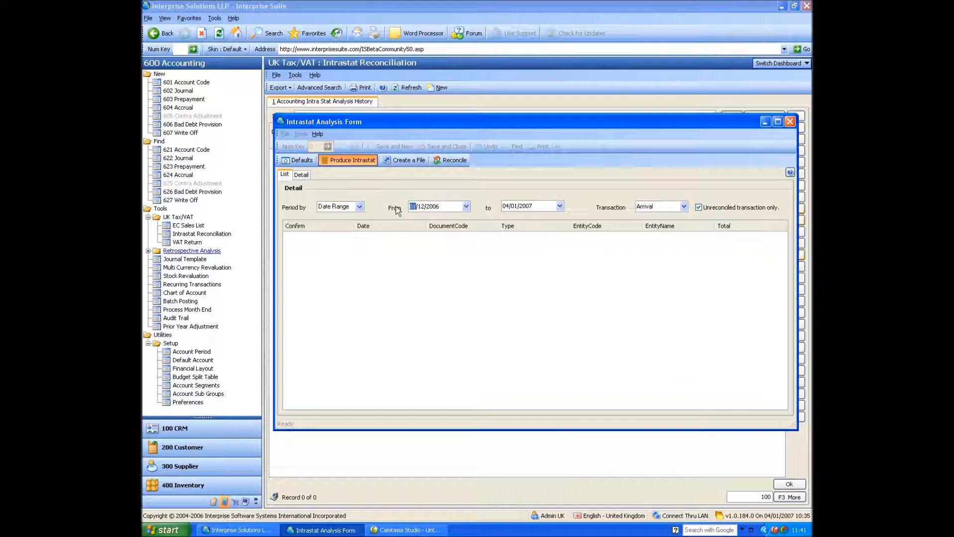
Switch the transaction type to Dispatch and produce the Intrastat again.
click(684, 206)
click(671, 227)
click(355, 162)
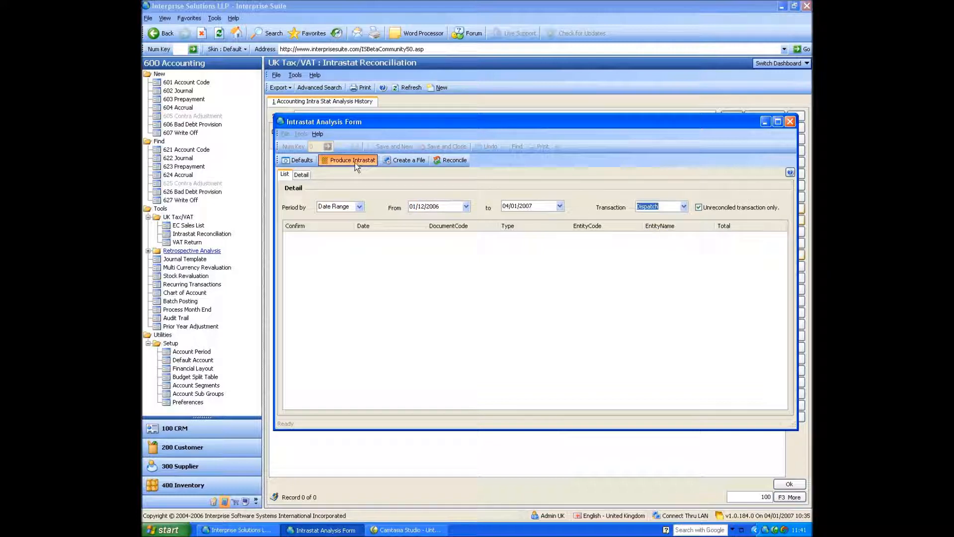
Set the start date to 01/10/2006 and the transaction type to Arrival, and produce the Intrastat.
click(466, 206)
click(414, 218)
click(413, 218)
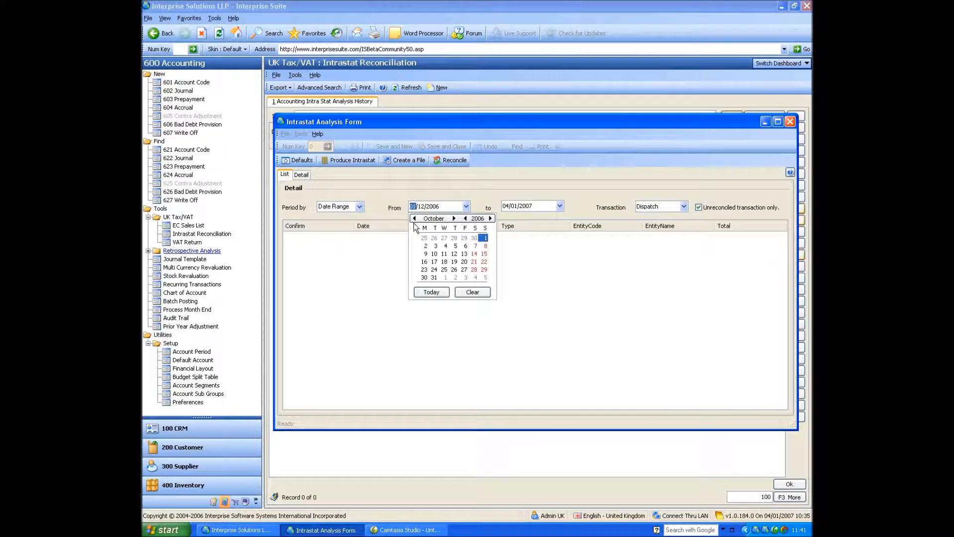
click(484, 237)
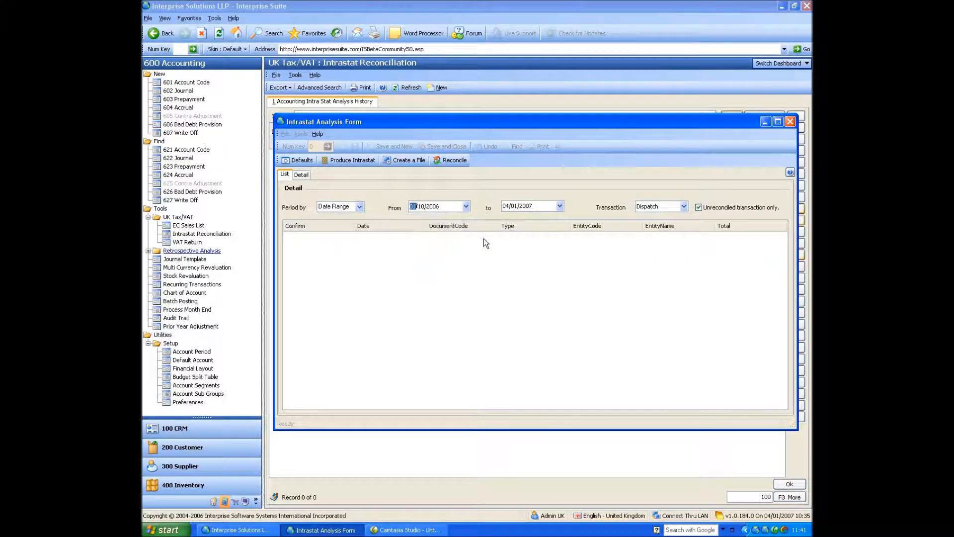
click(684, 207)
click(651, 217)
click(364, 161)
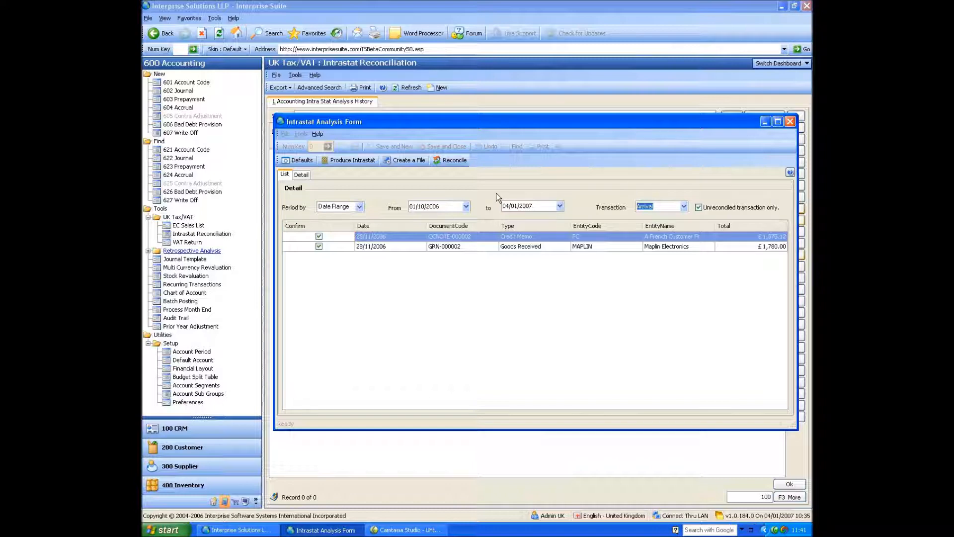
Open the item details of the goods received document GRN-000002.
click(699, 205)
click(446, 245)
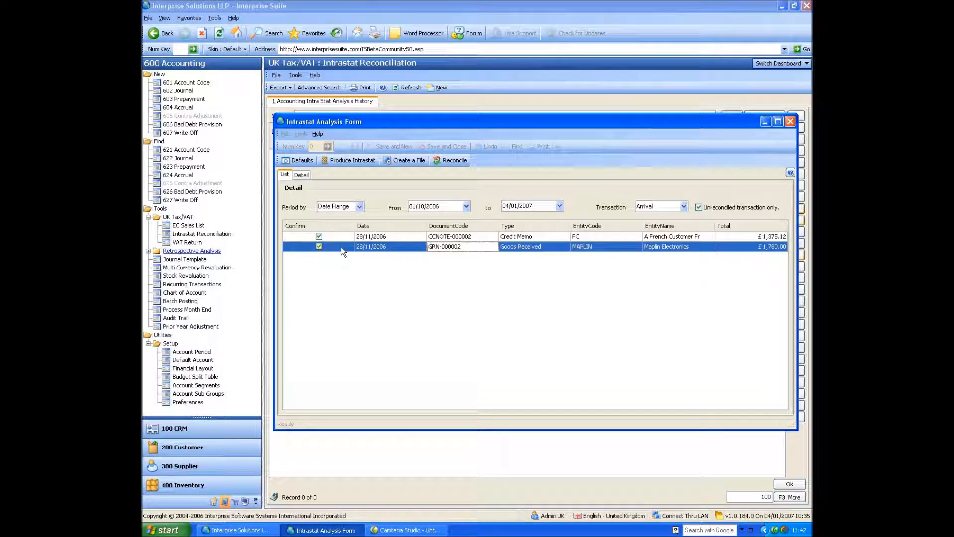
click(301, 174)
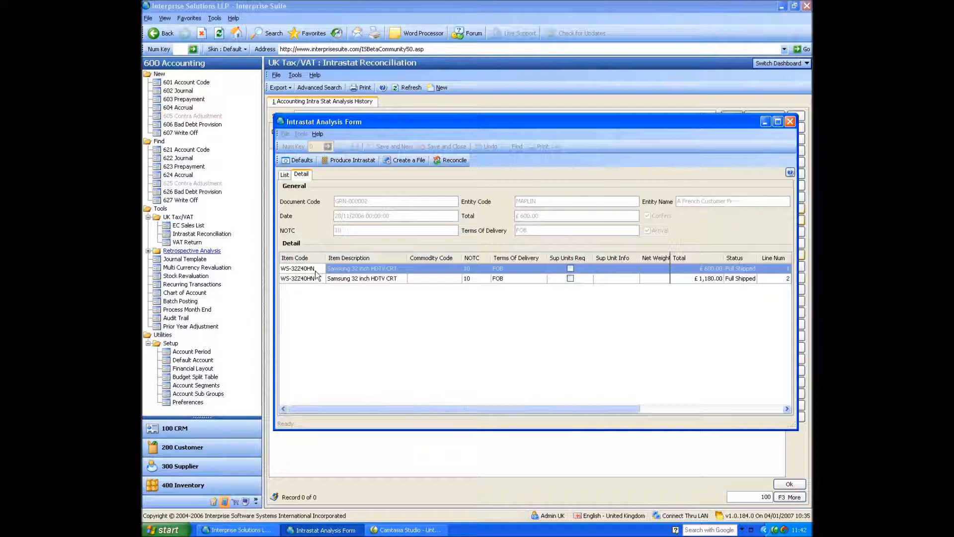
Examine the first item line's commodity code, NOTC and delivery terms fields, and the remaining detail columns up to the order code.
click(428, 269)
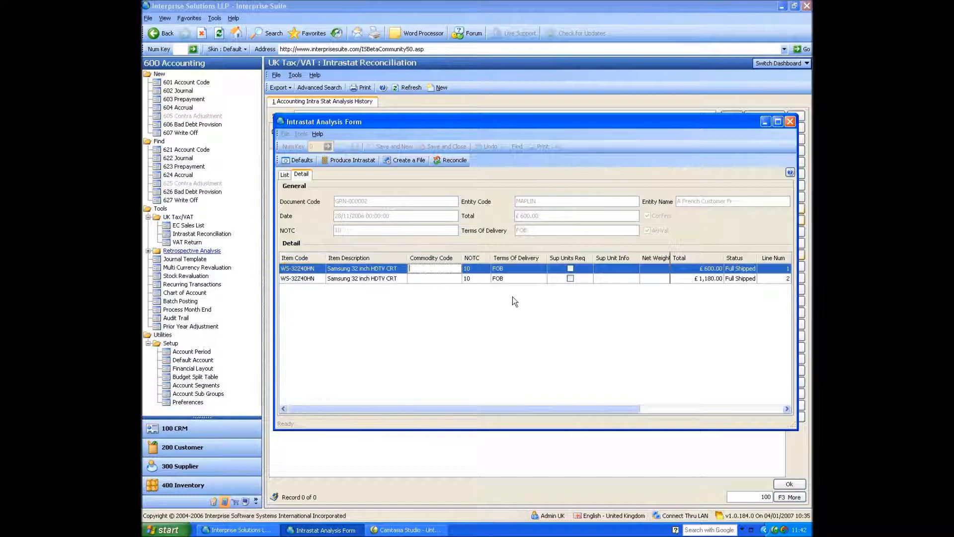
click(486, 269)
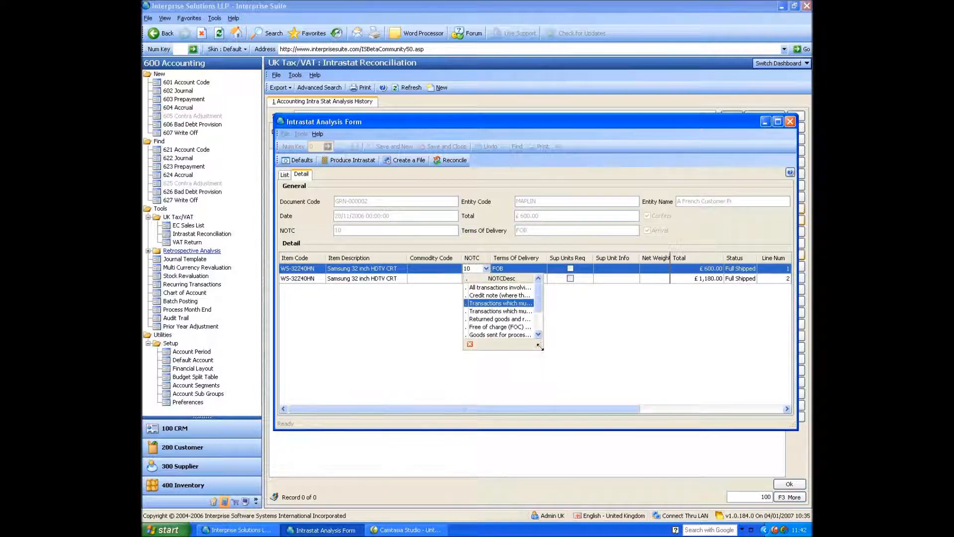
click(554, 300)
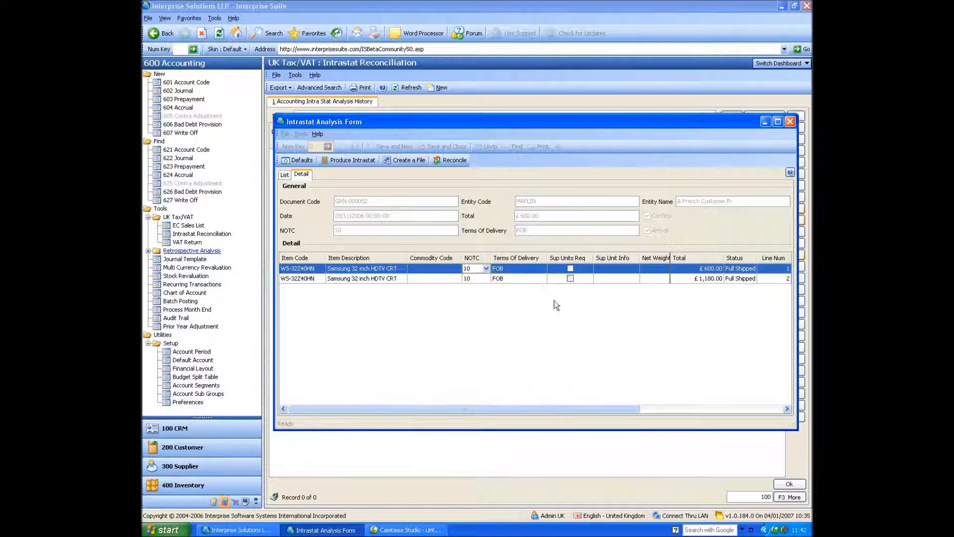
click(542, 268)
click(613, 310)
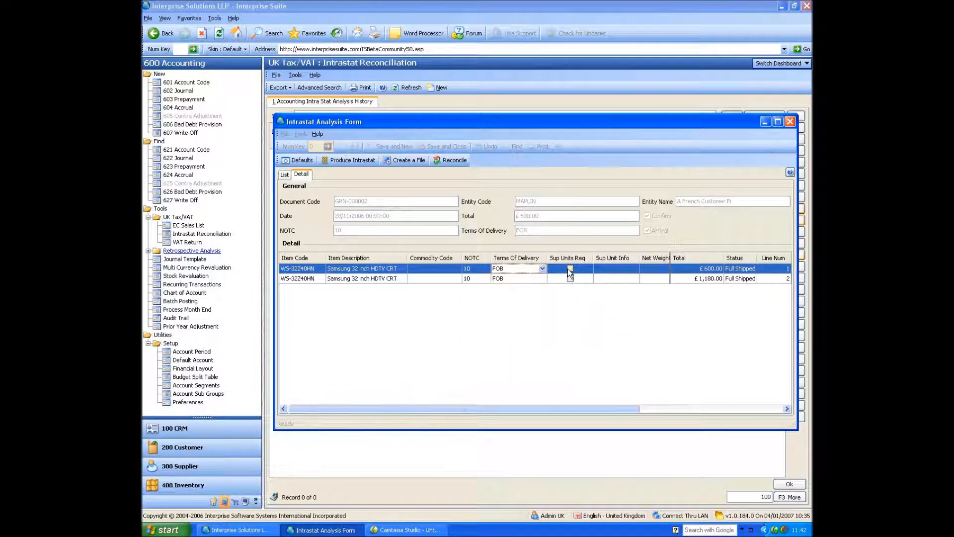
drag(622, 407, 761, 410)
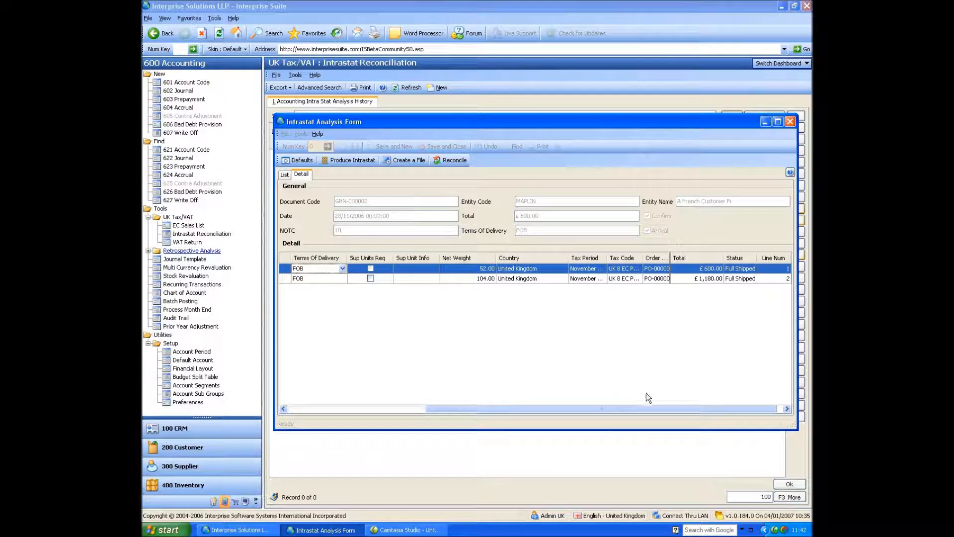
Return from the goods received details to the Intrastat document list and create a file of the Arrival analysis.
drag(661, 413, 669, 412)
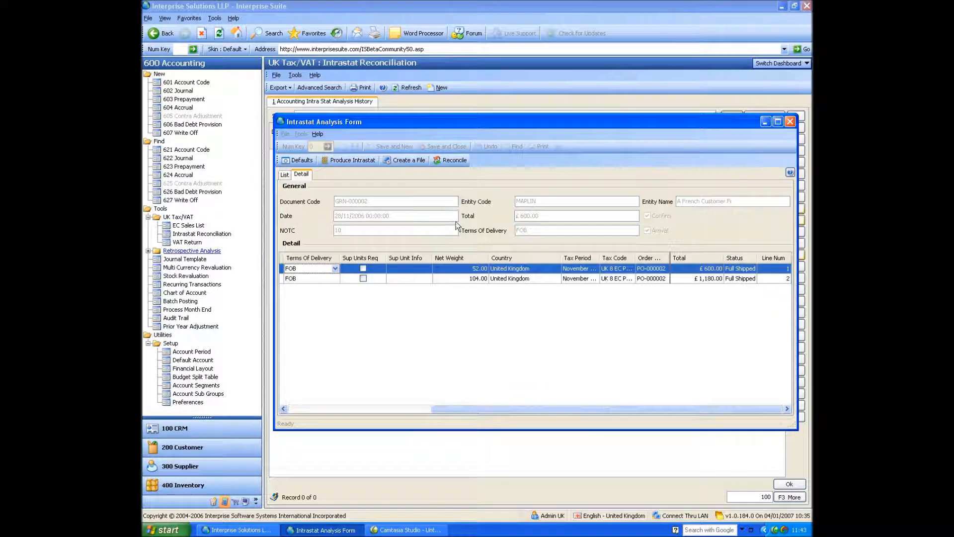
click(395, 160)
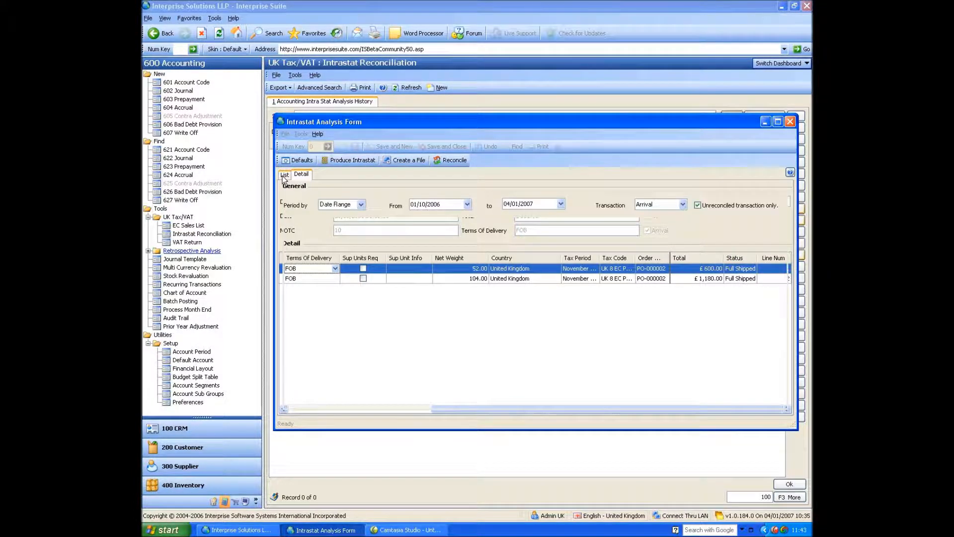
click(284, 174)
click(397, 160)
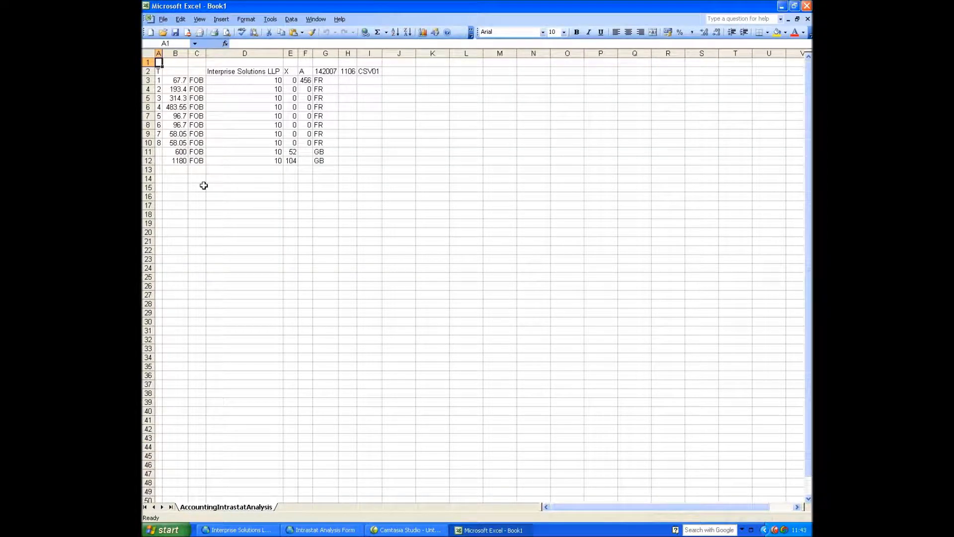
Examine the value and delivery terms of the first item row in the exported spreadsheet, and close it without saving.
click(179, 81)
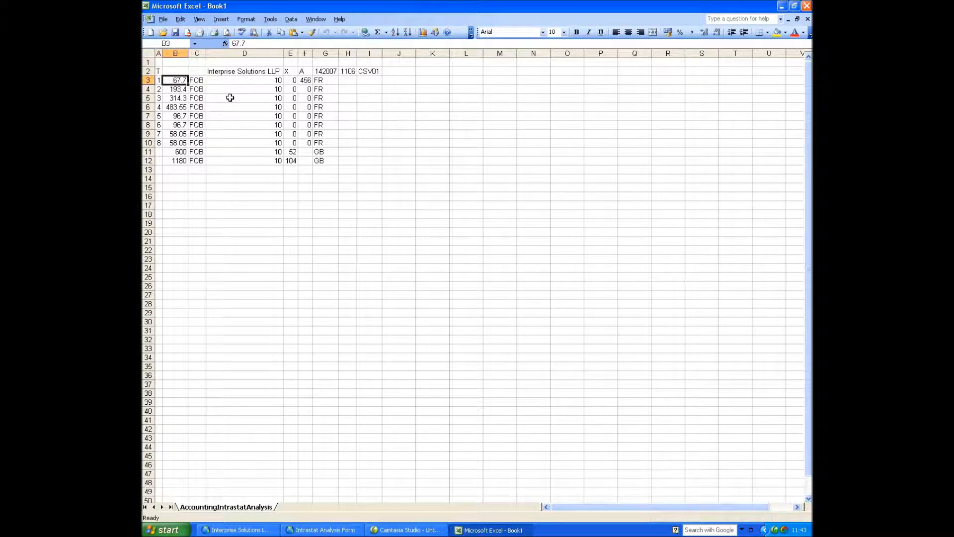
click(194, 81)
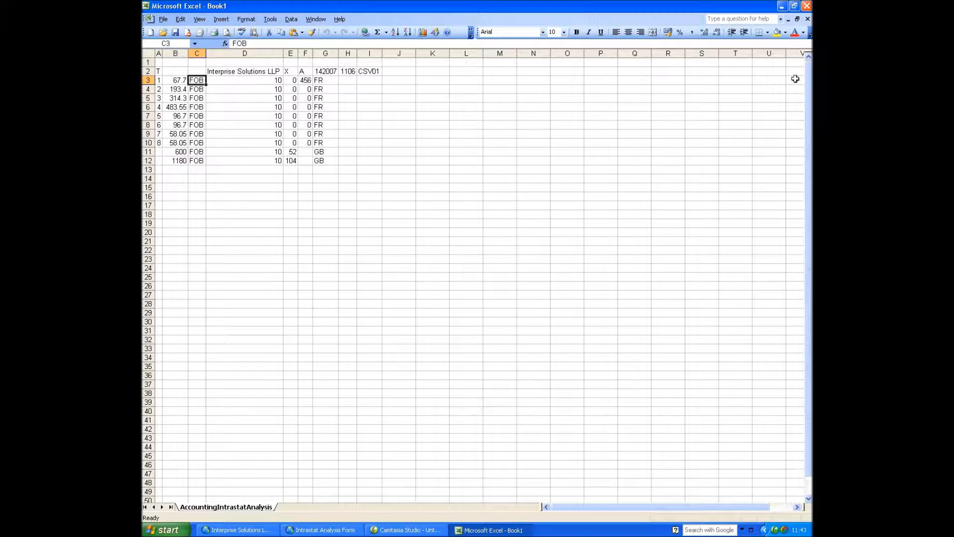
click(808, 6)
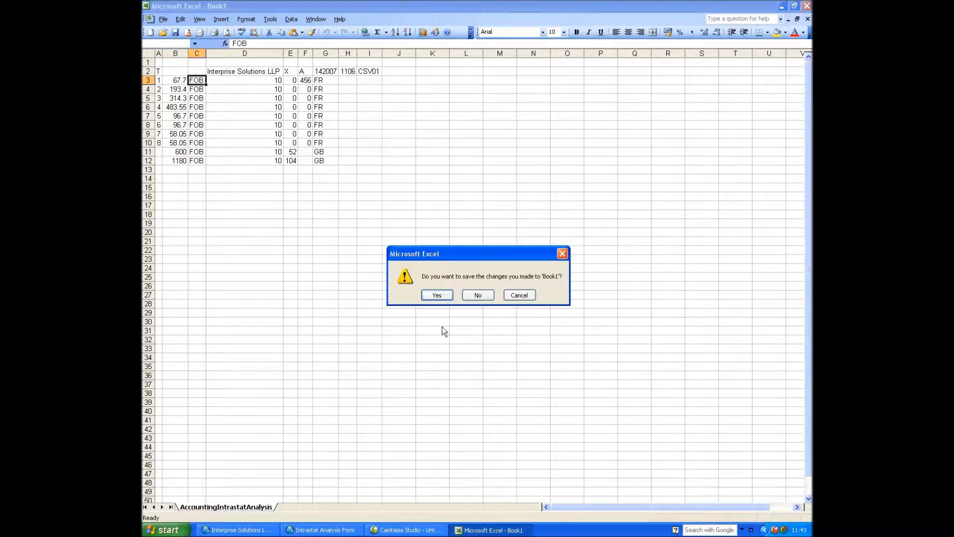
click(477, 295)
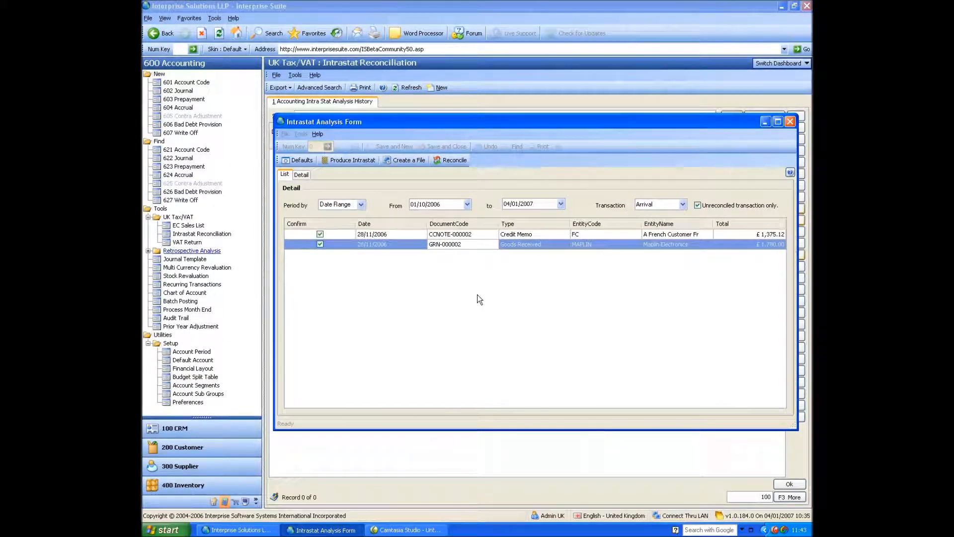
Reconcile the Arrival Intrastat analysis, close its form and refresh the Intrastat analysis history.
click(454, 161)
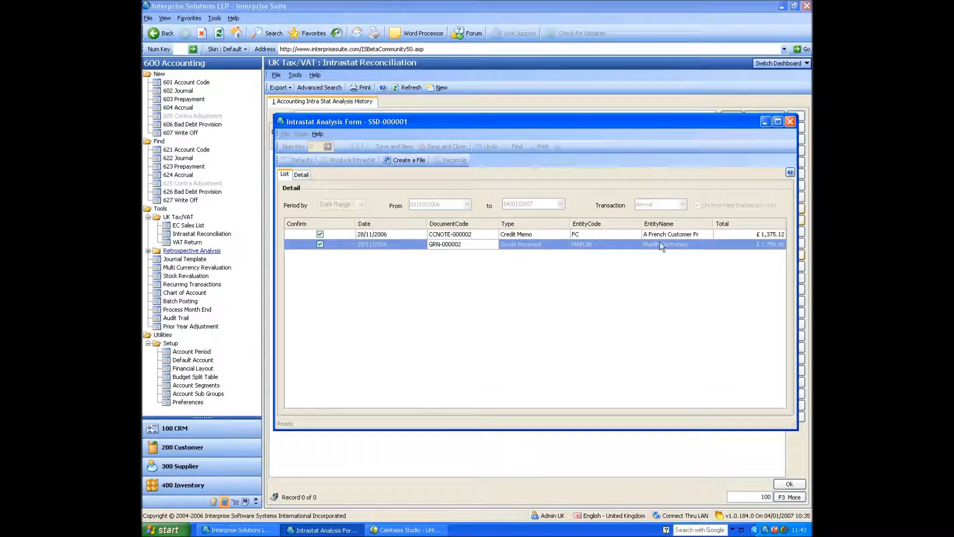
click(790, 121)
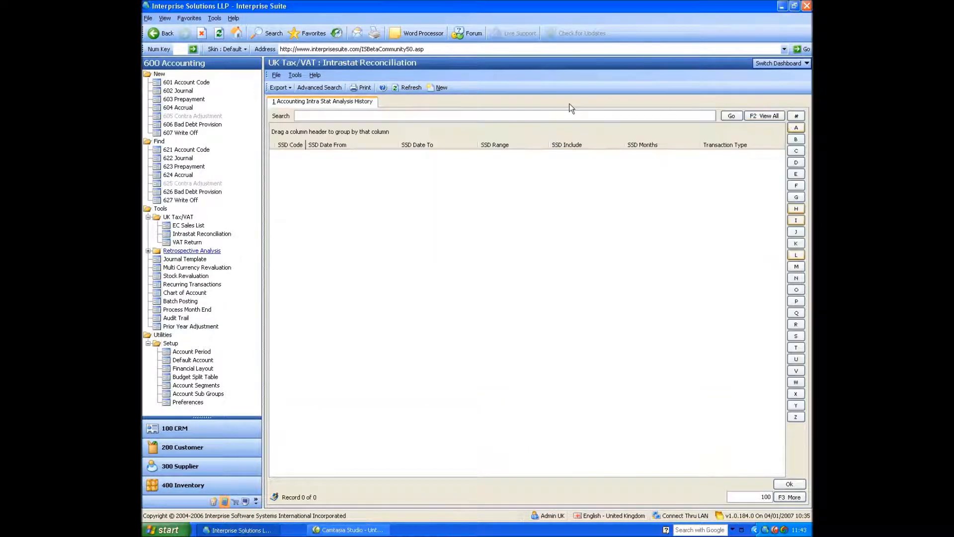
click(409, 87)
Open the reconciled record SSD-000001 from the history, view its exported file, and close the spreadsheet without saving along with the form.
double_click(638, 155)
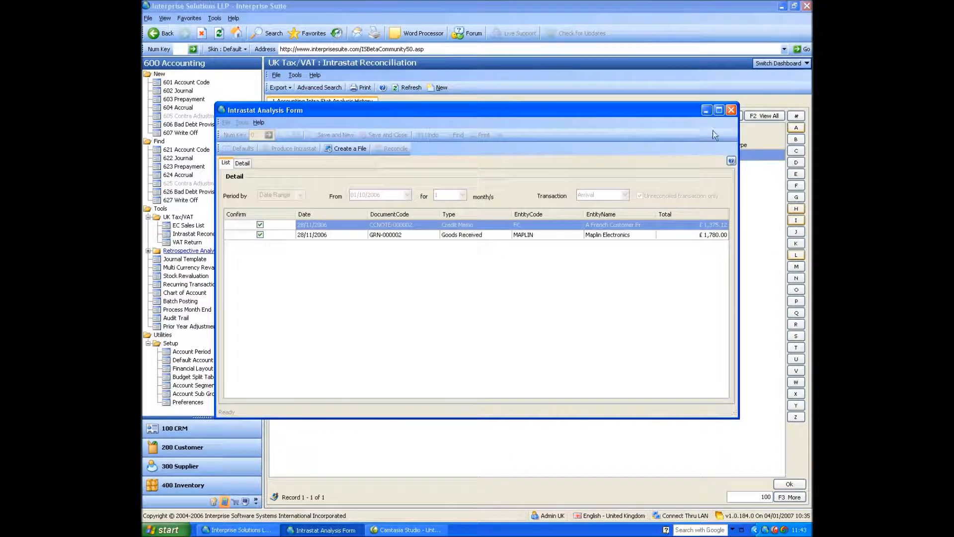
click(731, 110)
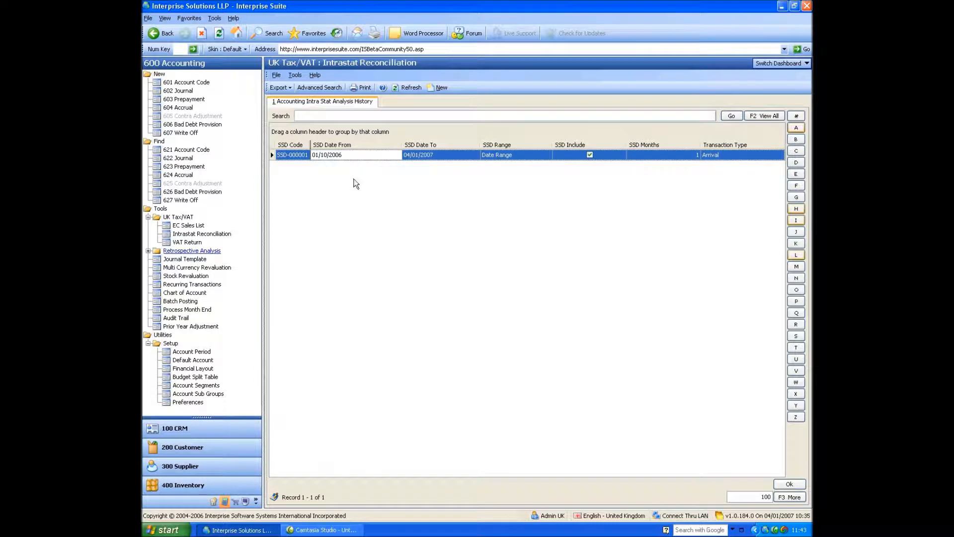
double_click(338, 155)
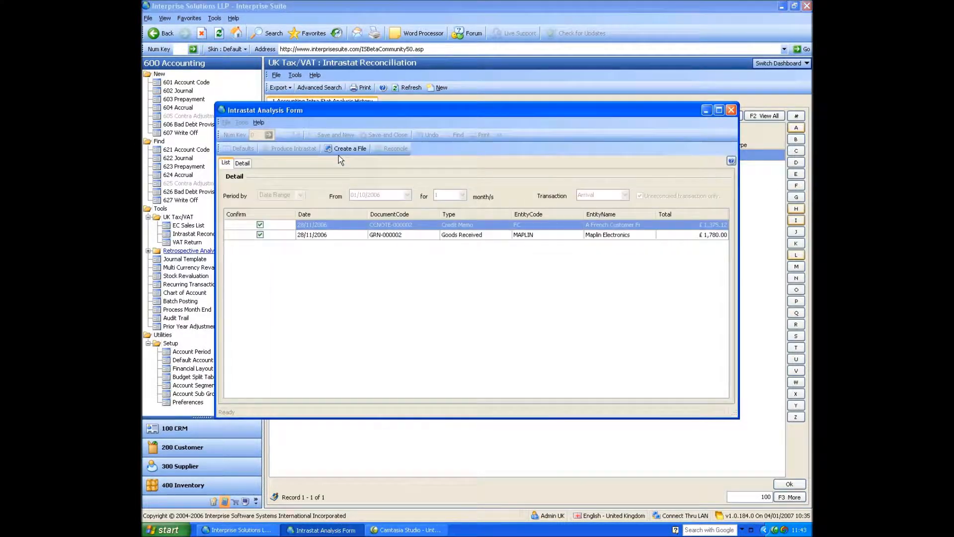
click(346, 149)
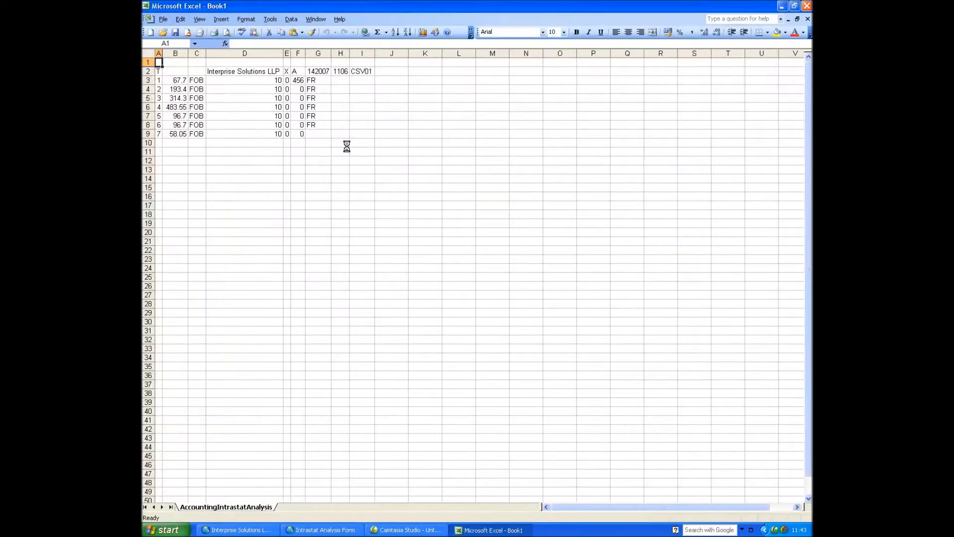
click(806, 5)
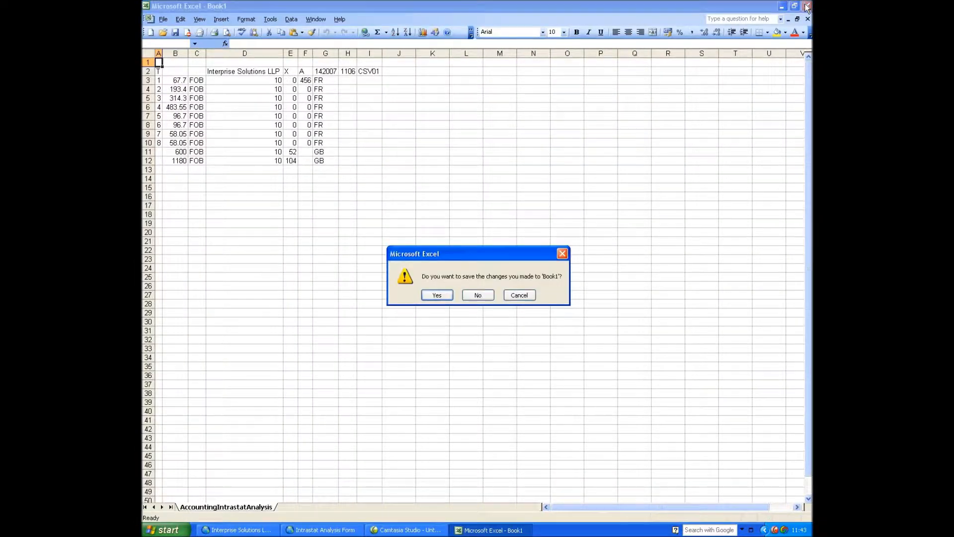
click(478, 295)
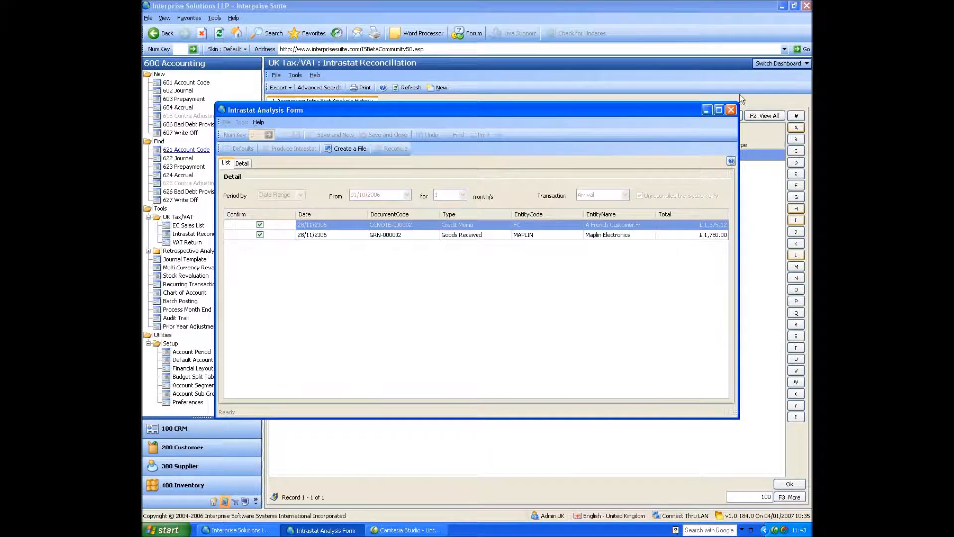
click(731, 110)
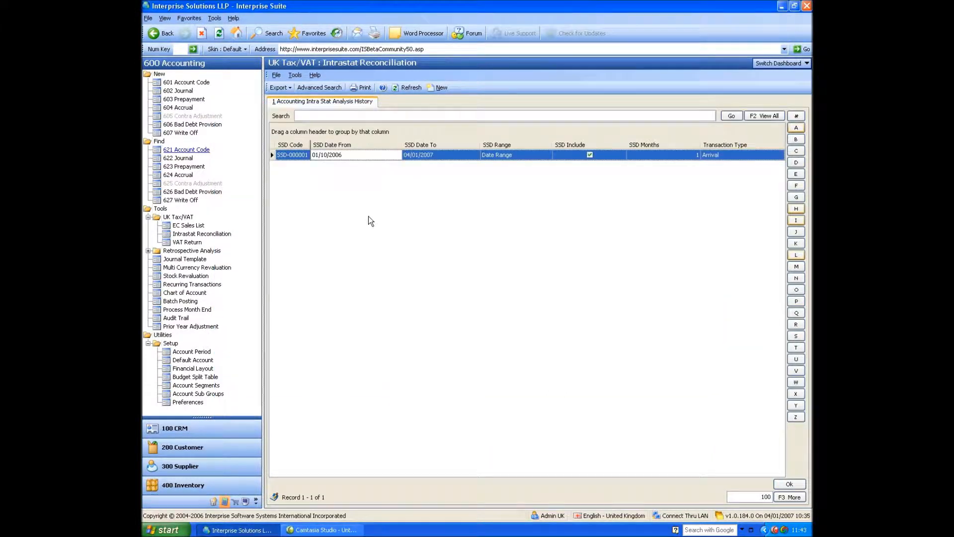
Start a new UK VAT Return, set its period to Date Range starting from 01/10/2006, and produce the return.
click(191, 242)
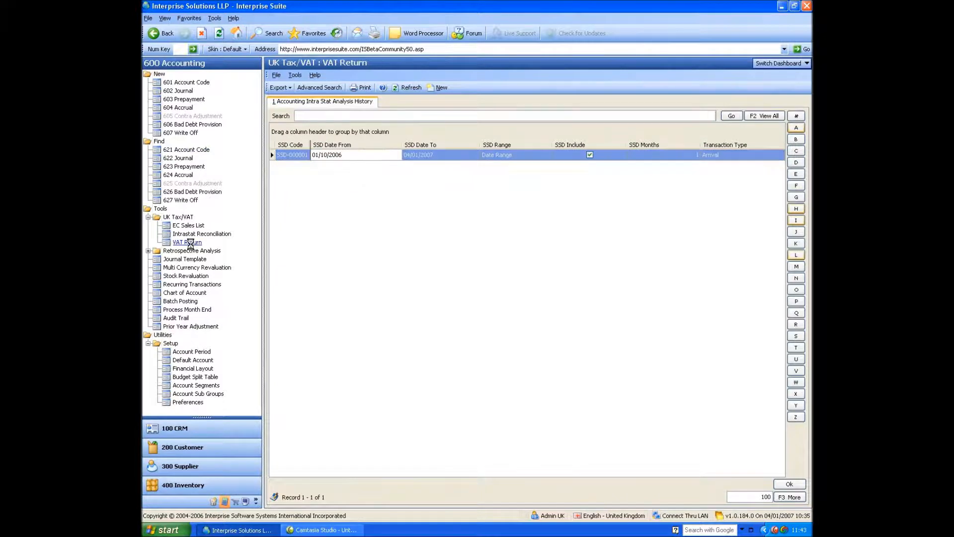
click(437, 88)
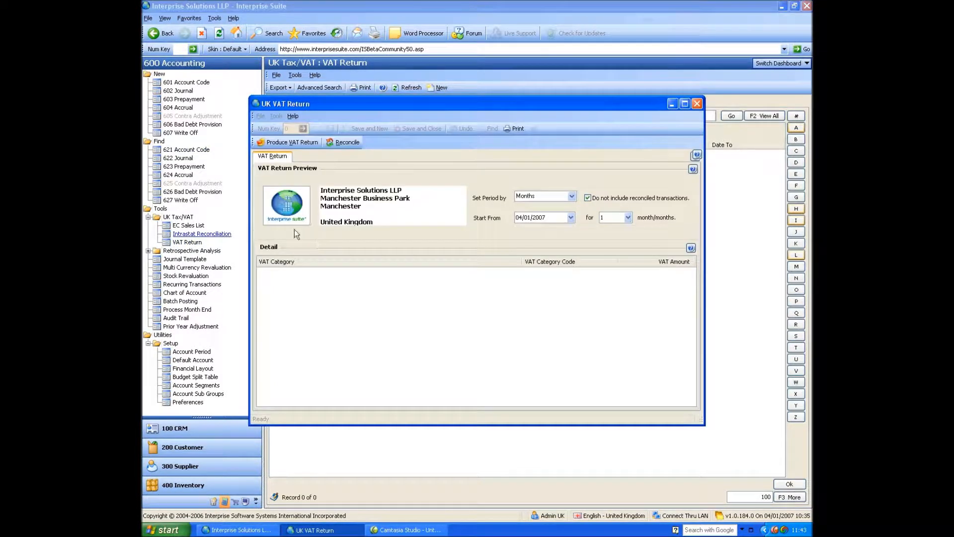
click(572, 197)
click(556, 207)
click(571, 217)
click(522, 230)
click(522, 230)
click(523, 231)
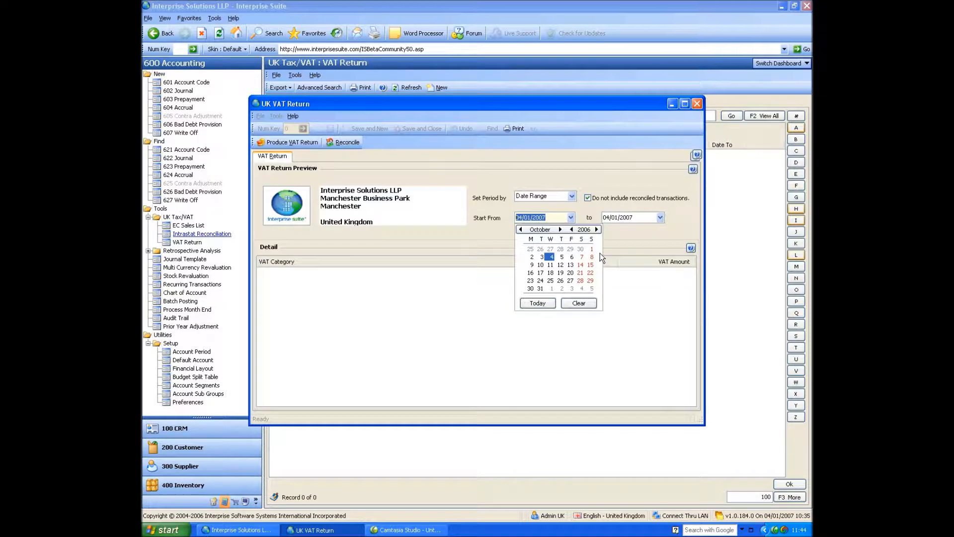
click(594, 249)
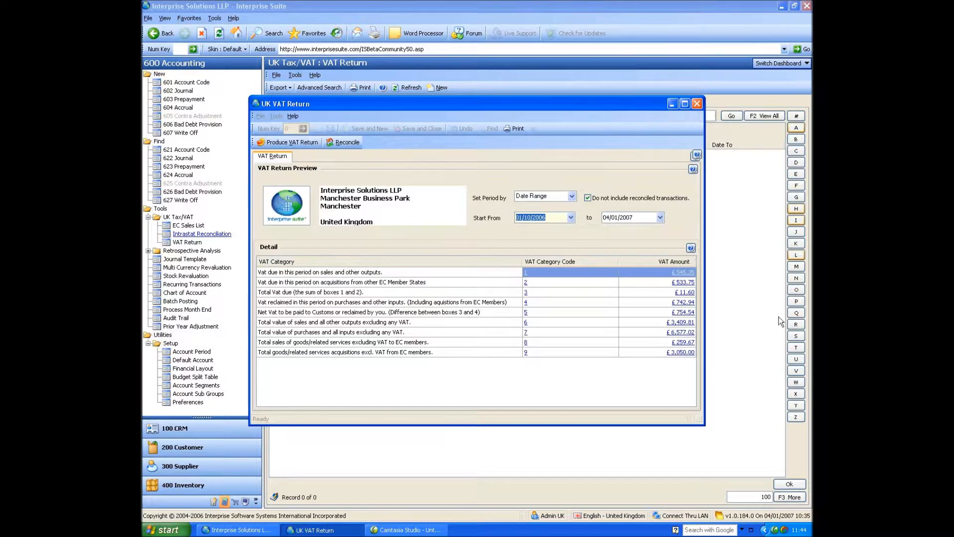
Drill into the VAT due on sales and other outputs, and compare the transactions behind UK 4 EC Sales and UK 1 Std Rate Sales.
click(679, 273)
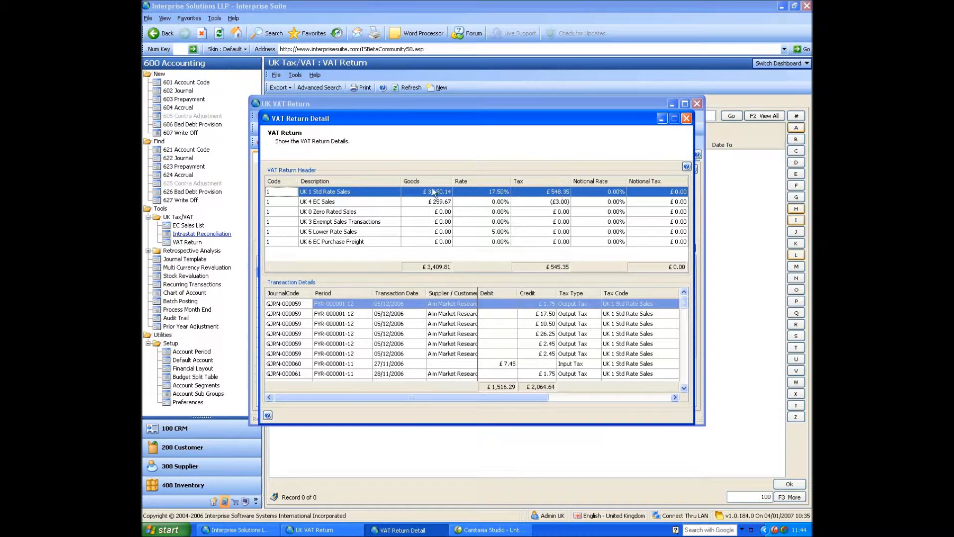
click(416, 201)
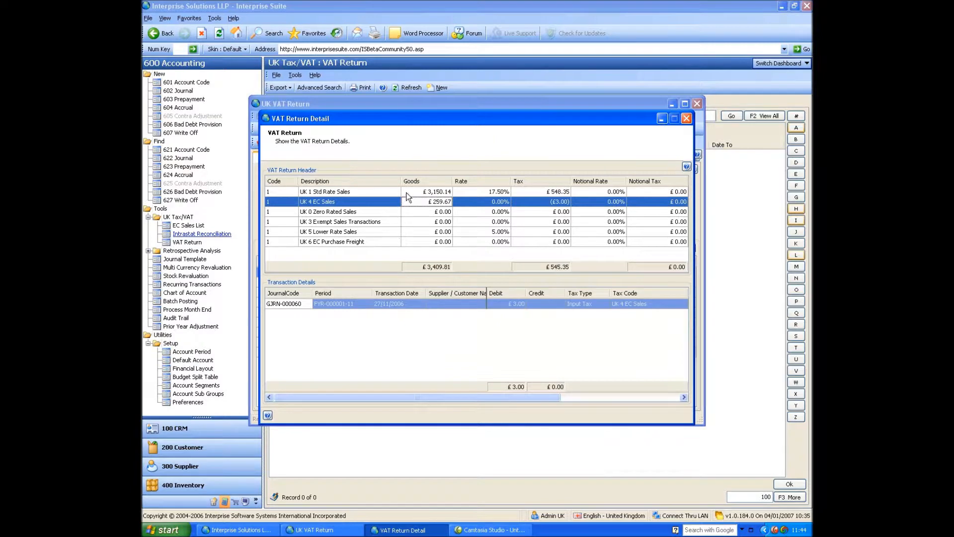
click(405, 191)
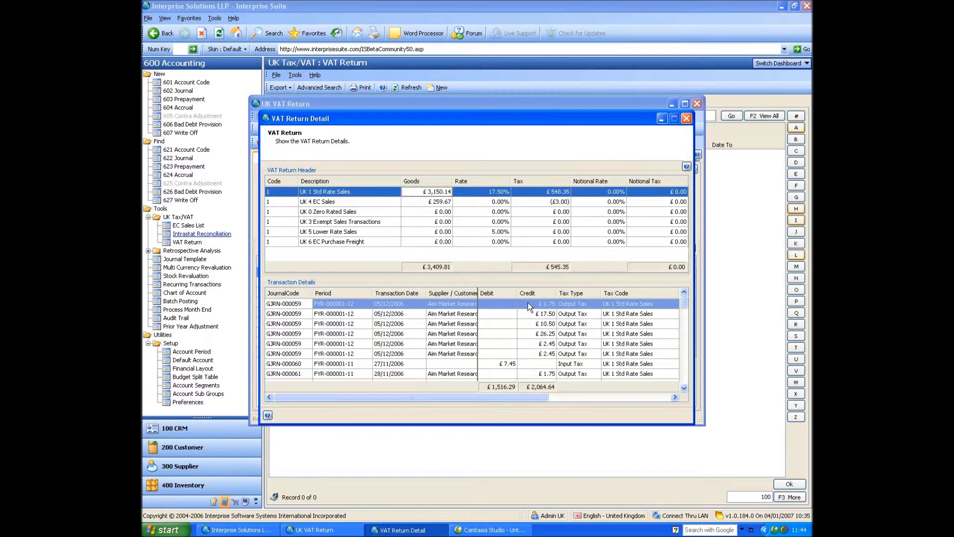